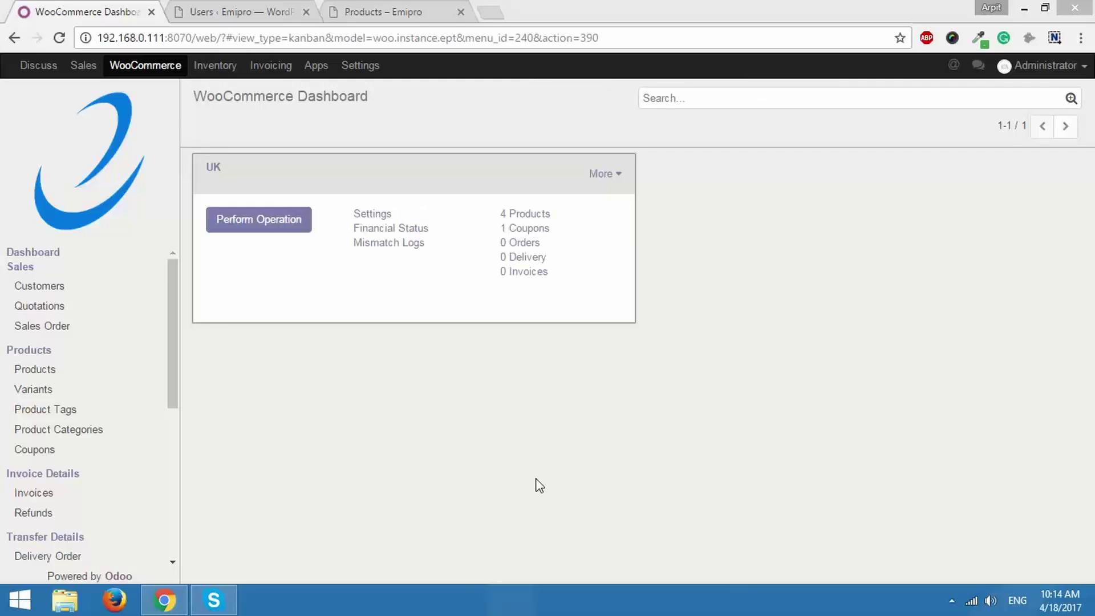
# - Check the customer users in WordPress, then run the Import Customers operation for the UK instance in Odoo
pyautogui.click(234, 8)
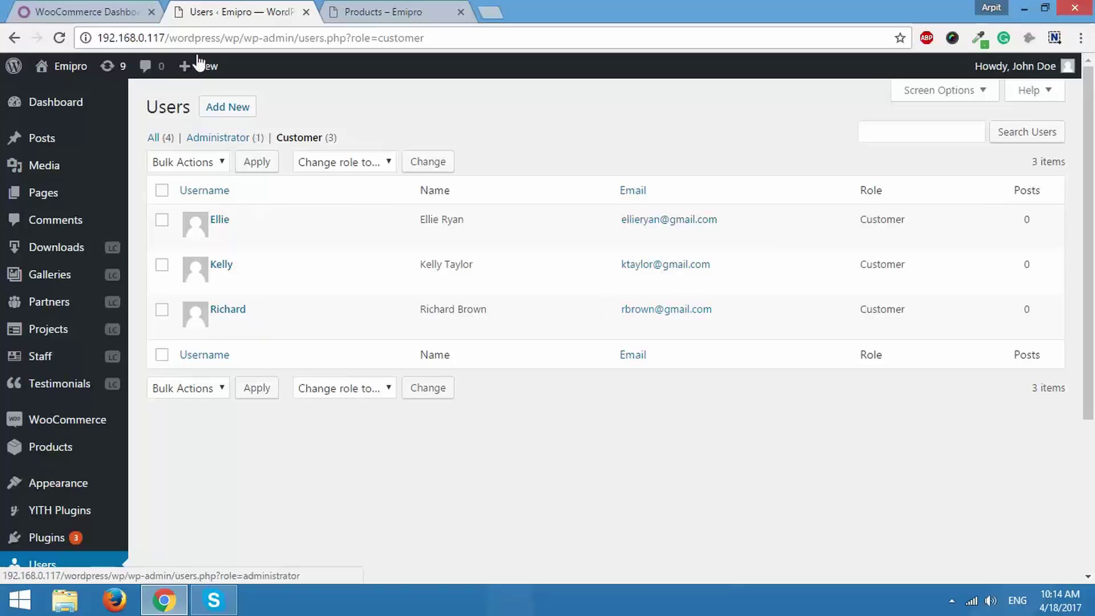
pyautogui.click(118, 7)
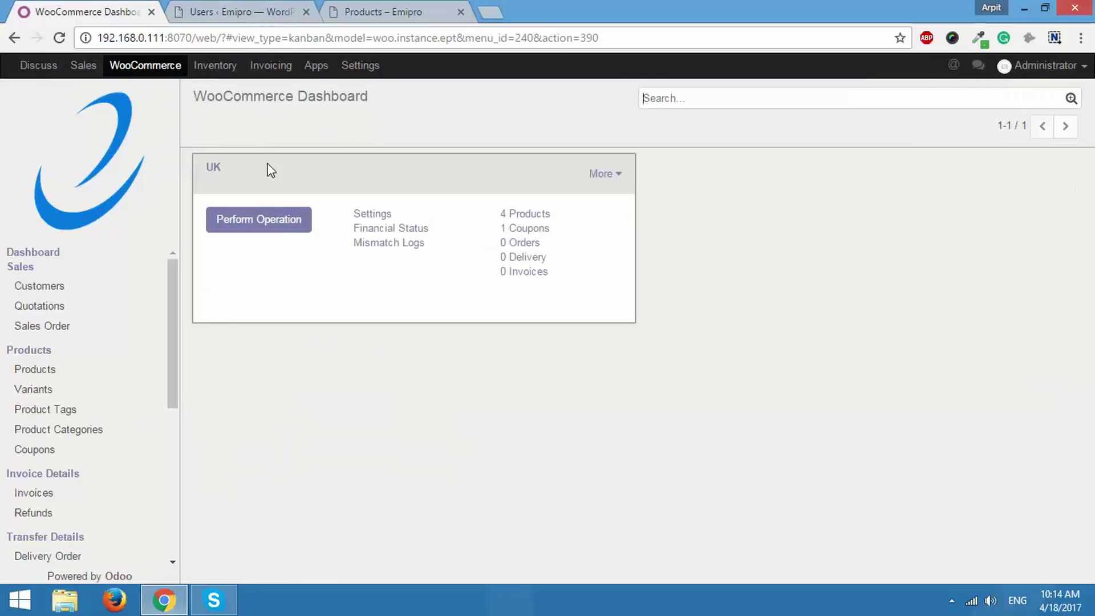
pyautogui.click(259, 220)
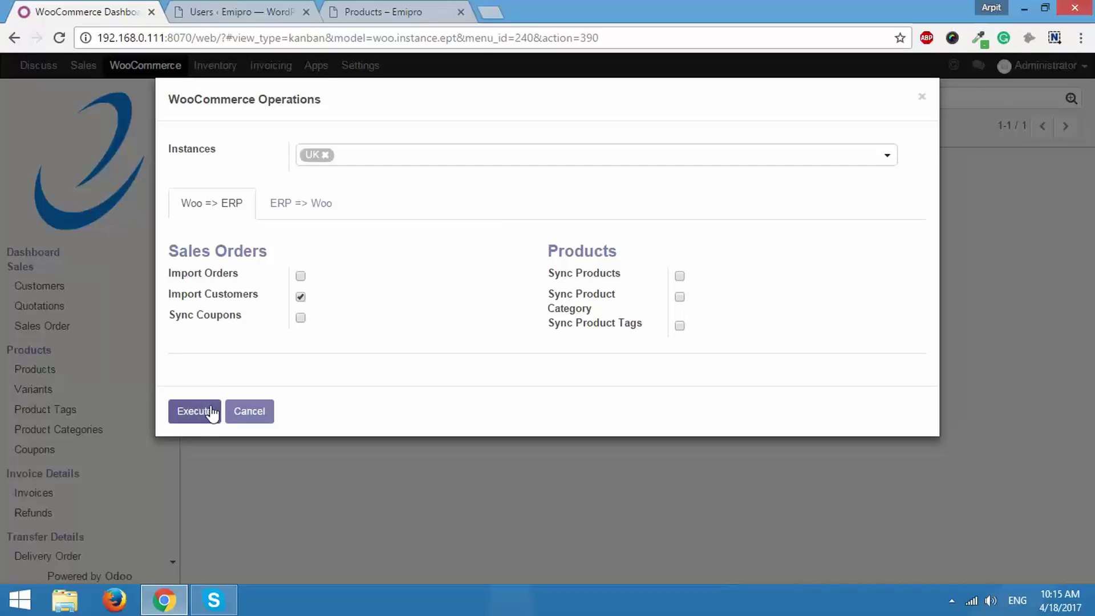
pyautogui.click(198, 413)
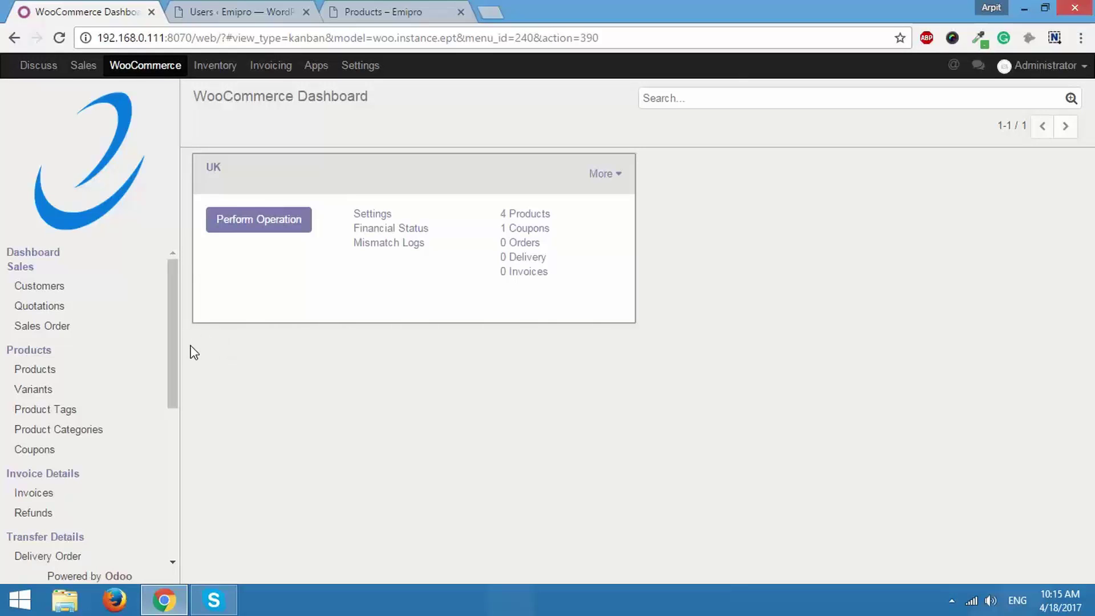
# - Review the imported customers in the WooCommerce customer list and inspect the first customer's contact record
pyautogui.click(43, 287)
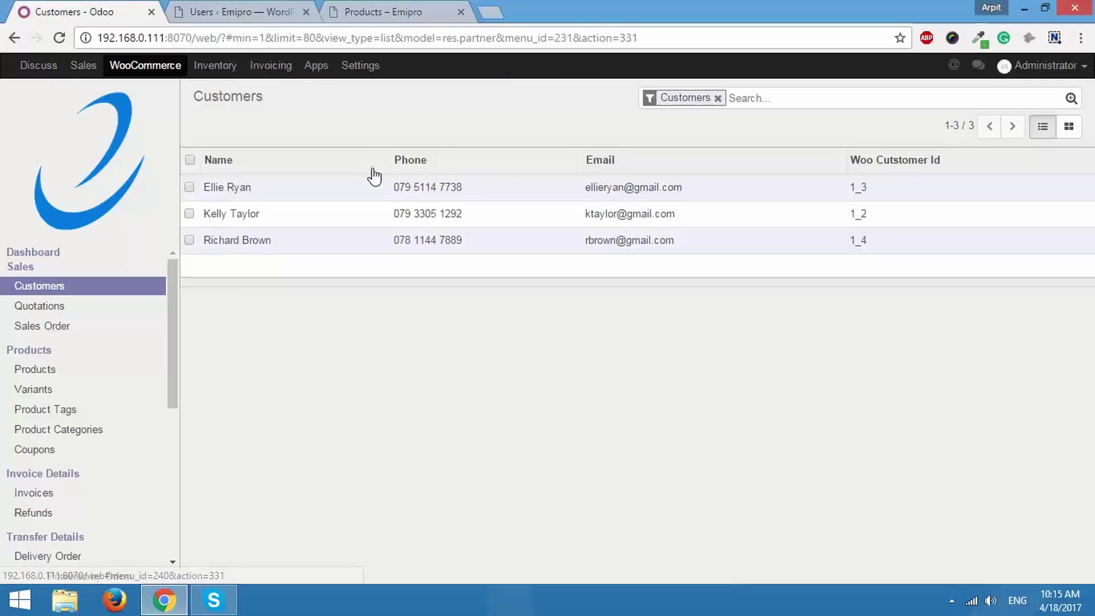
pyautogui.click(256, 193)
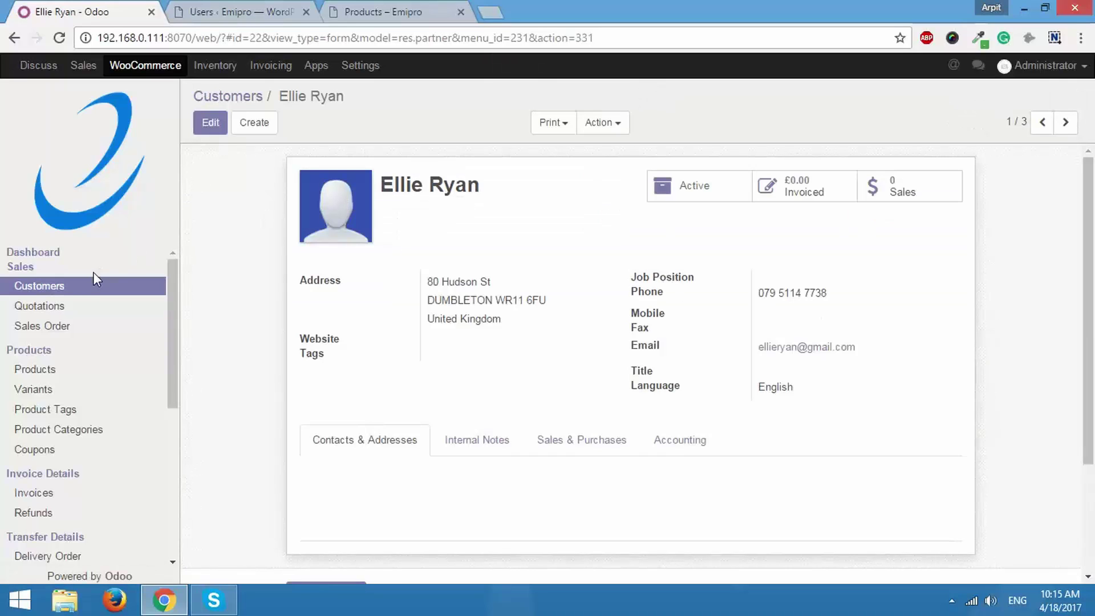
pyautogui.click(91, 287)
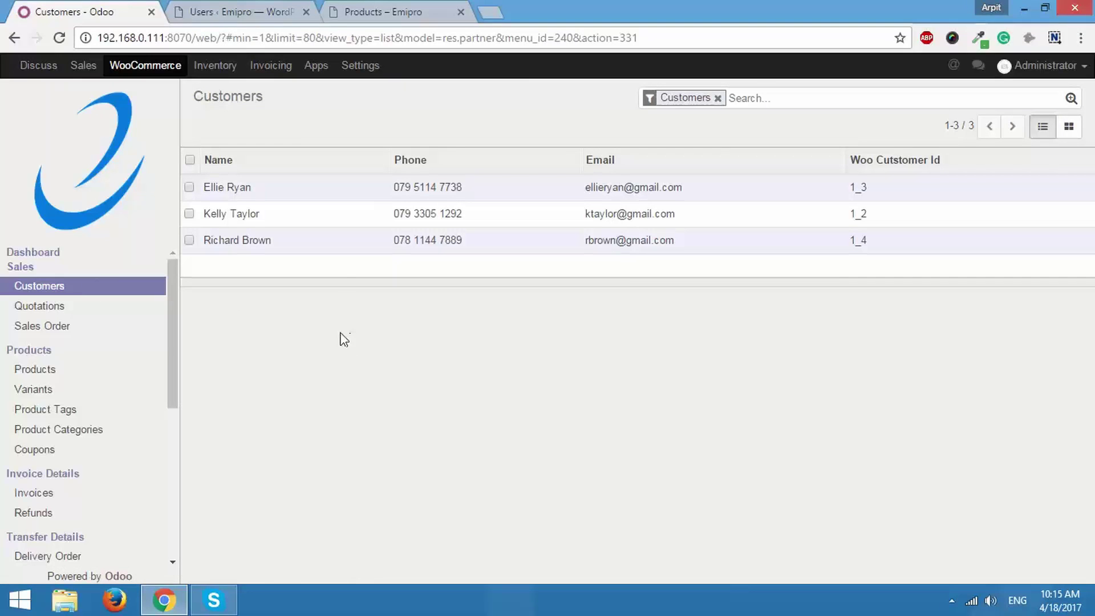
# - In the Emipro web shop, add Black Solid Jeans and Dress to the cart and view the cart
pyautogui.click(388, 20)
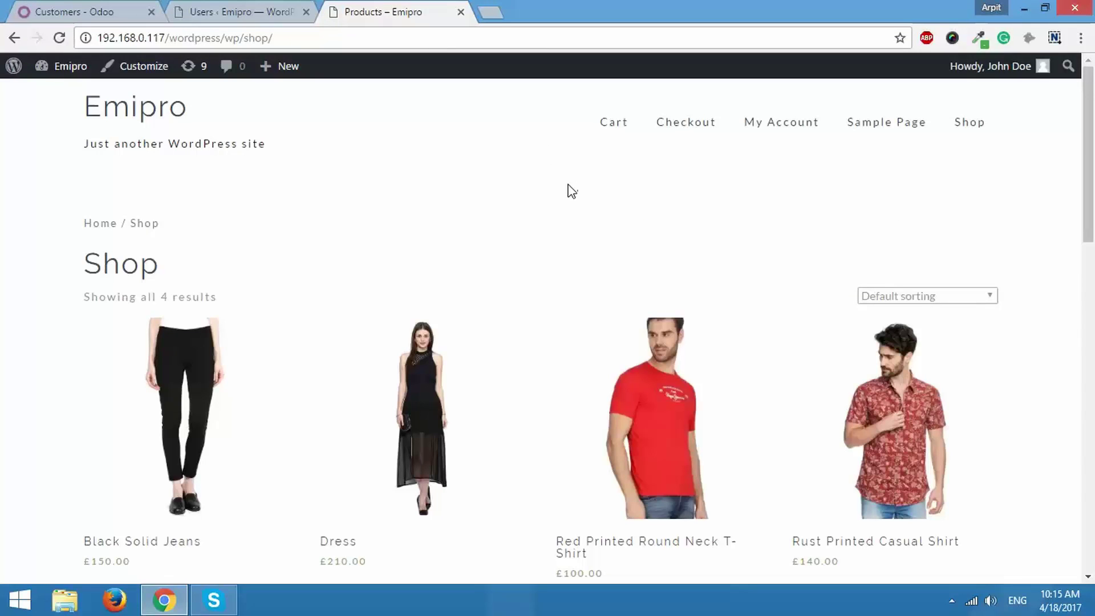
pyautogui.scroll(-3, 567, 188)
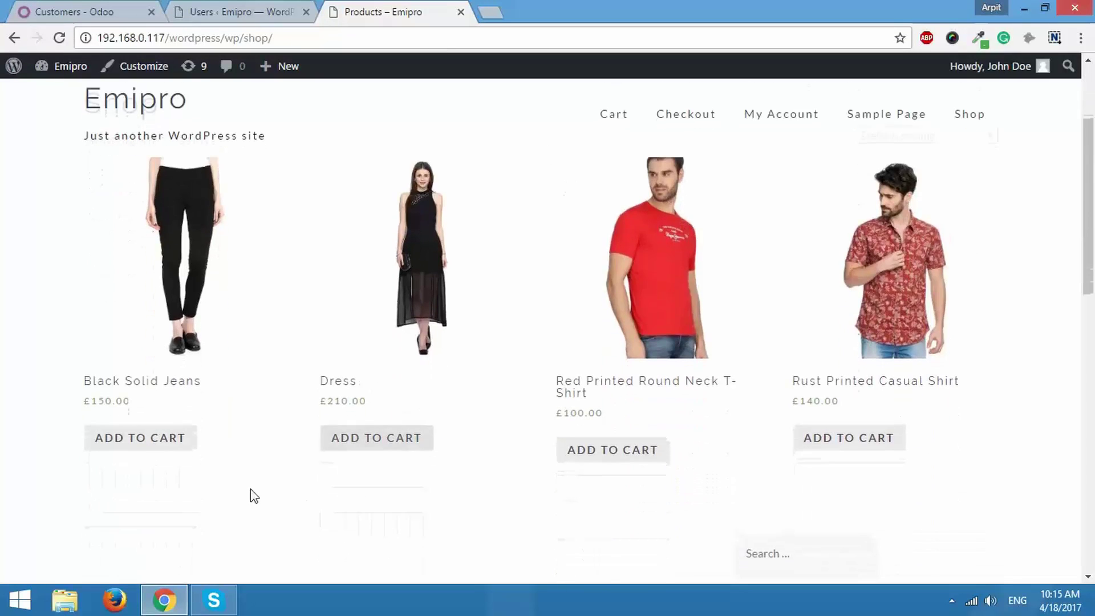
pyautogui.click(169, 446)
pyautogui.click(349, 446)
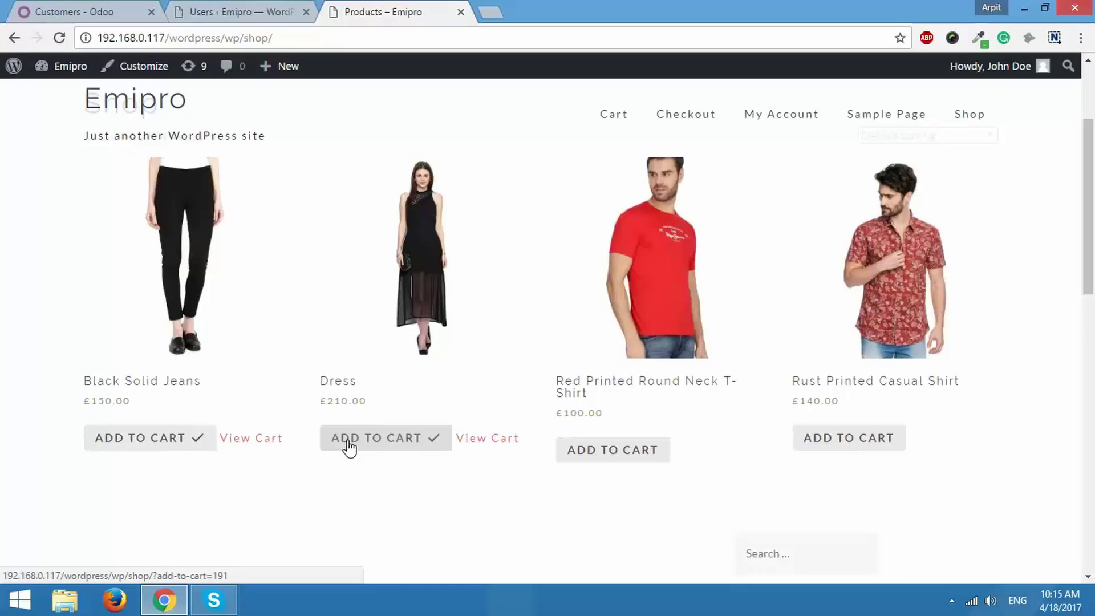
pyautogui.click(482, 443)
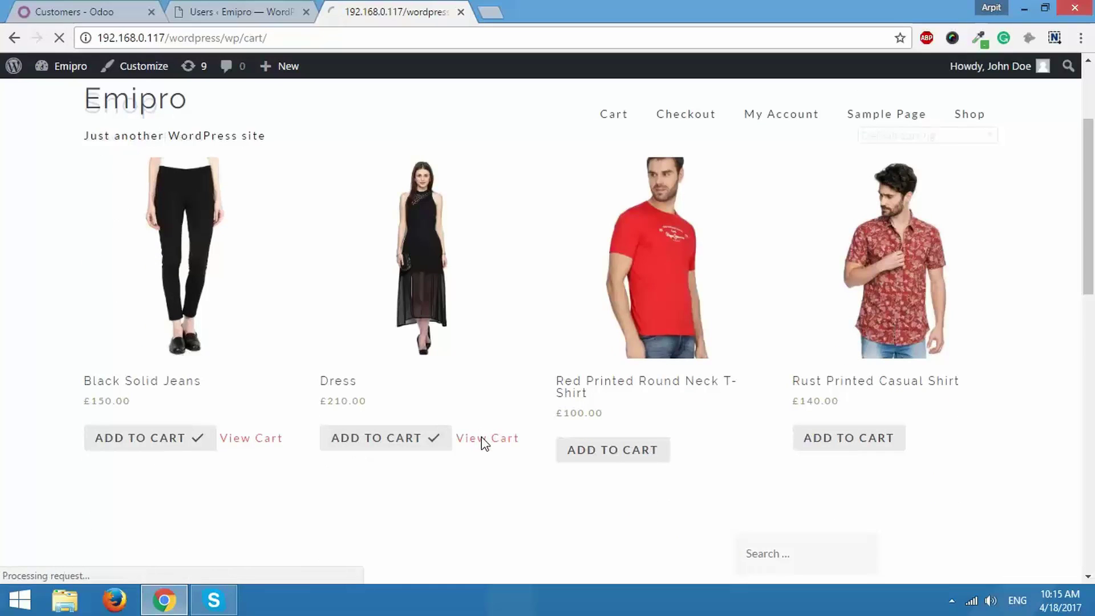
# - Proceed from the cart to checkout and review the billing details, order summary and payment options
pyautogui.scroll(-5, 484, 443)
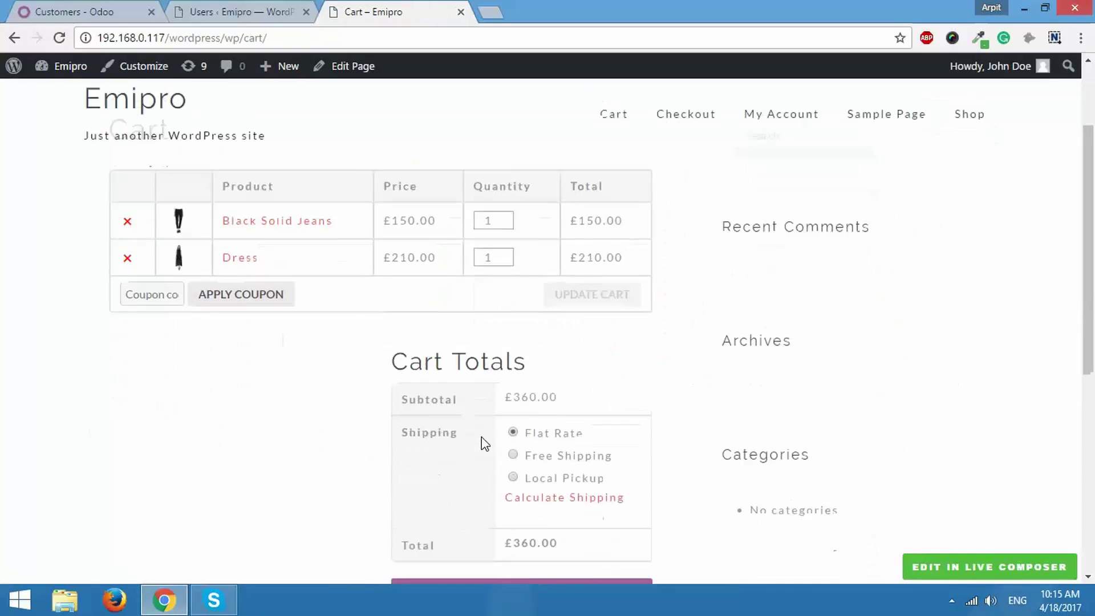
pyautogui.scroll(3, 484, 442)
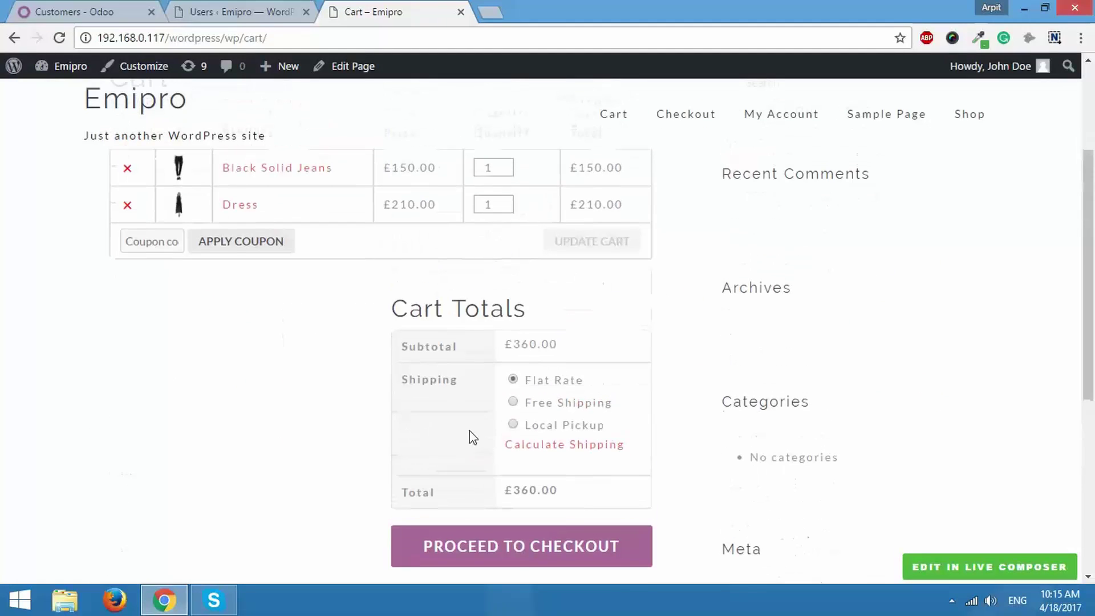
pyautogui.click(522, 549)
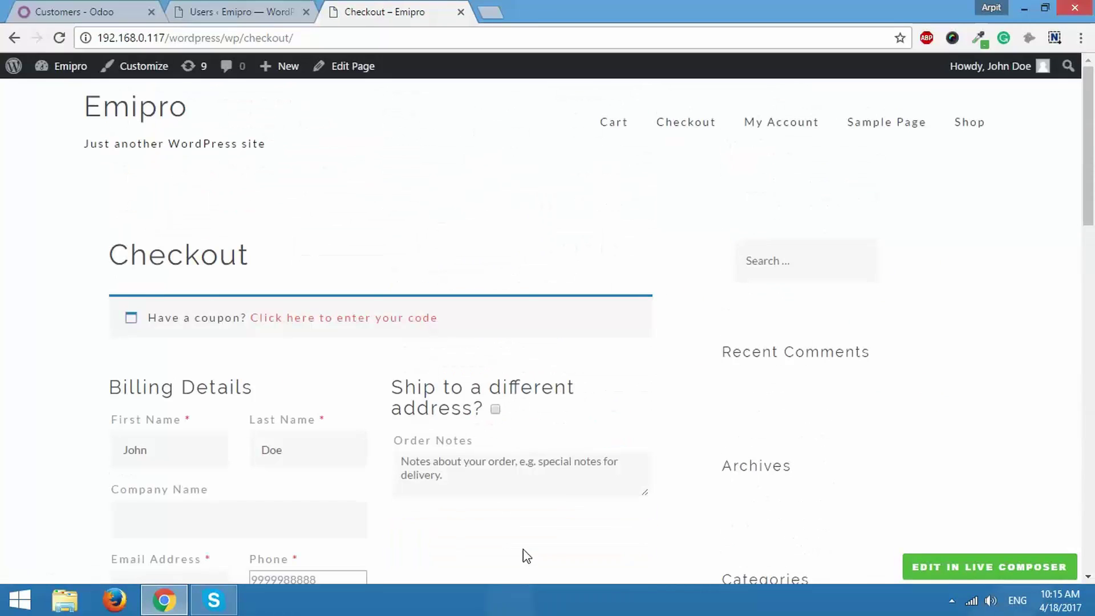
pyautogui.scroll(-5, 418, 477)
pyautogui.scroll(-10, 460, 317)
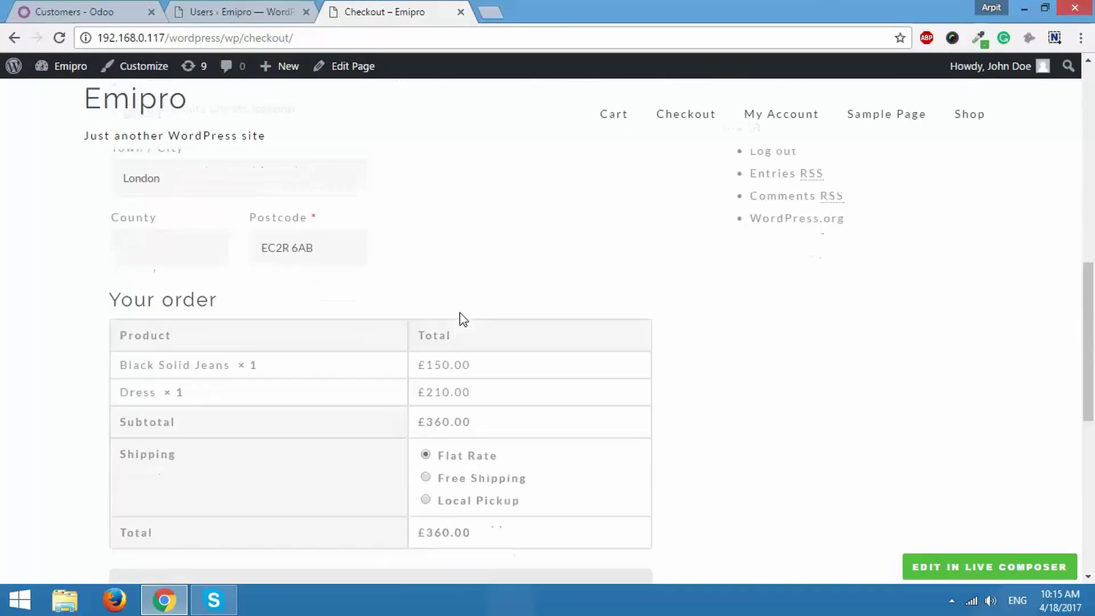
pyautogui.scroll(1, 450, 318)
pyautogui.scroll(-1, 454, 321)
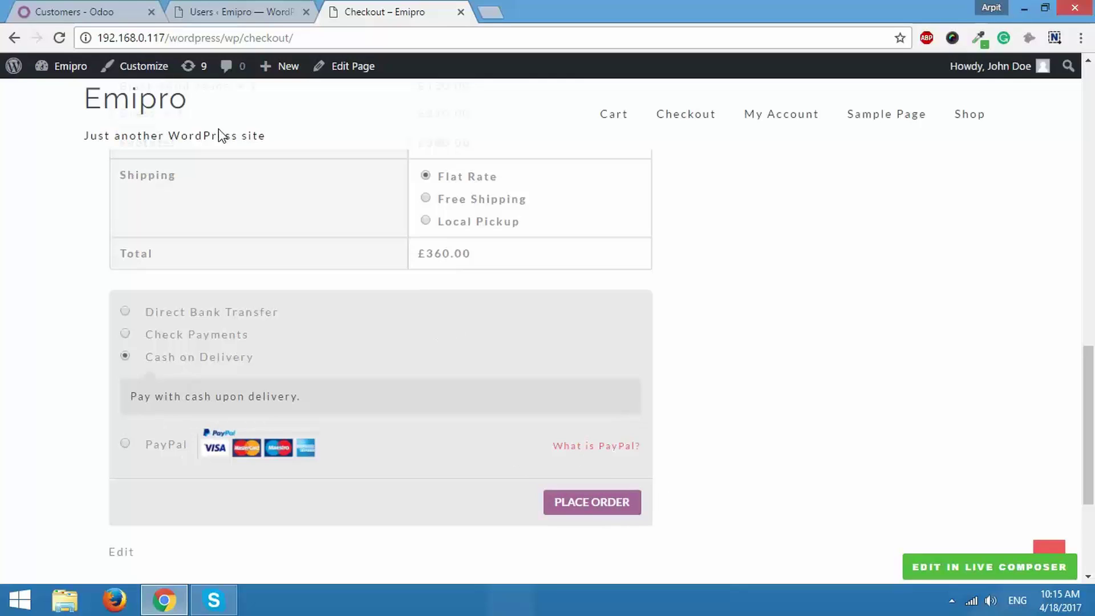
# - In Odoo, examine the Workflow Settings 2 sale auto workflow and the Financial Status configuration list
pyautogui.click(116, 11)
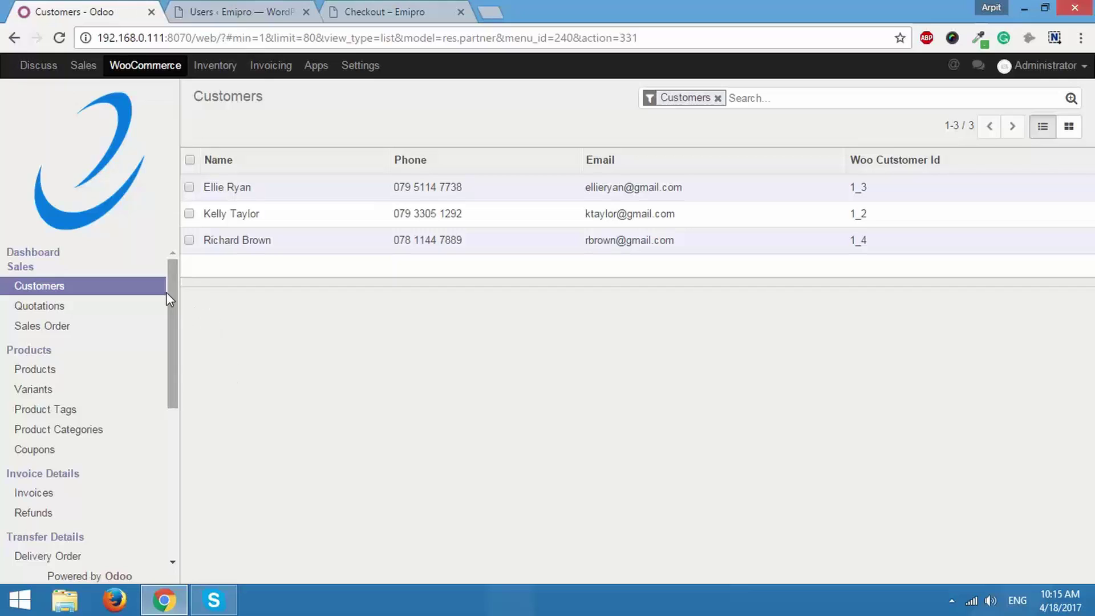
pyautogui.moveTo(170, 286); pyautogui.dragTo(173, 450)
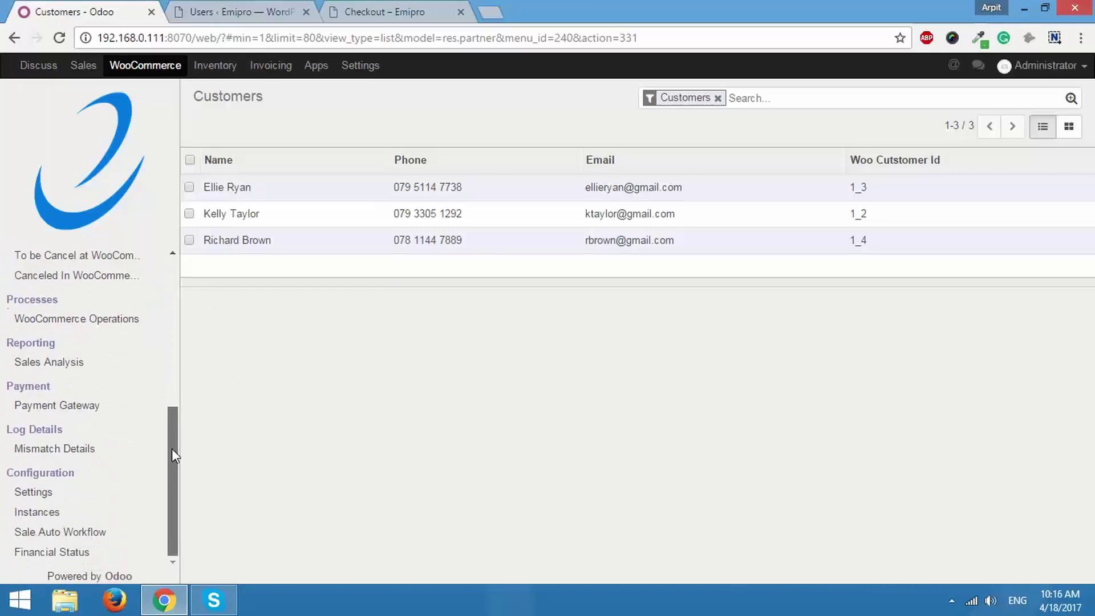
pyautogui.click(91, 536)
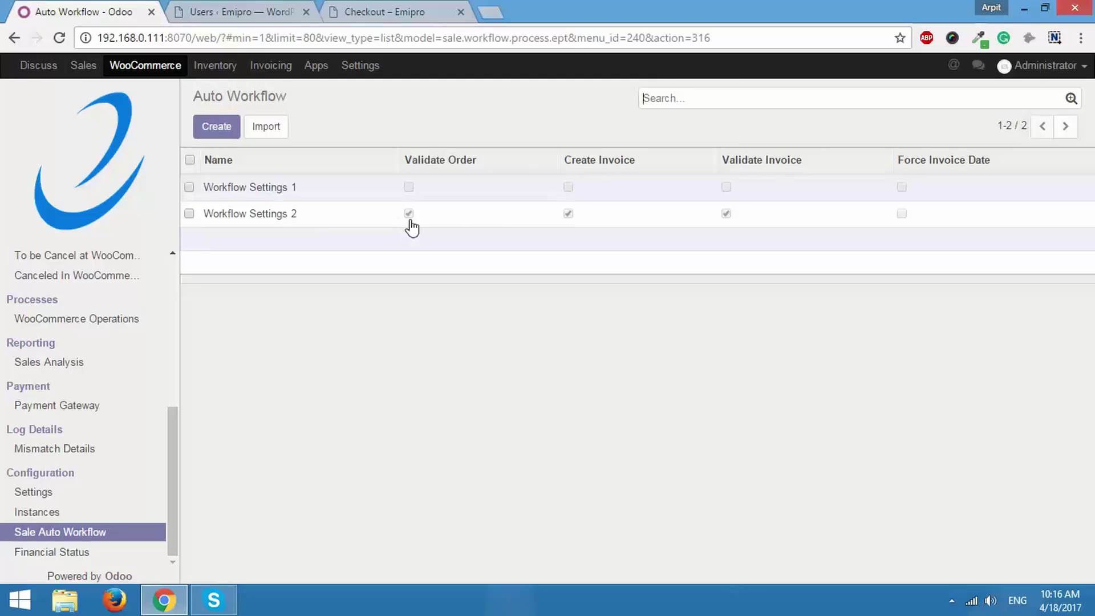
pyautogui.click(369, 220)
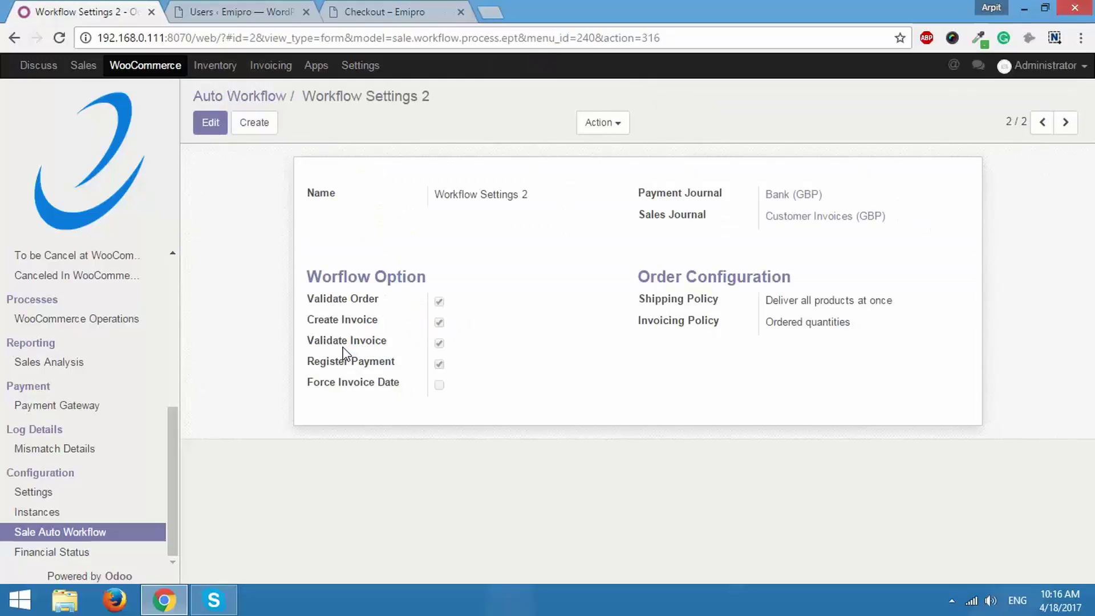
pyautogui.moveTo(361, 346)
pyautogui.click(101, 536)
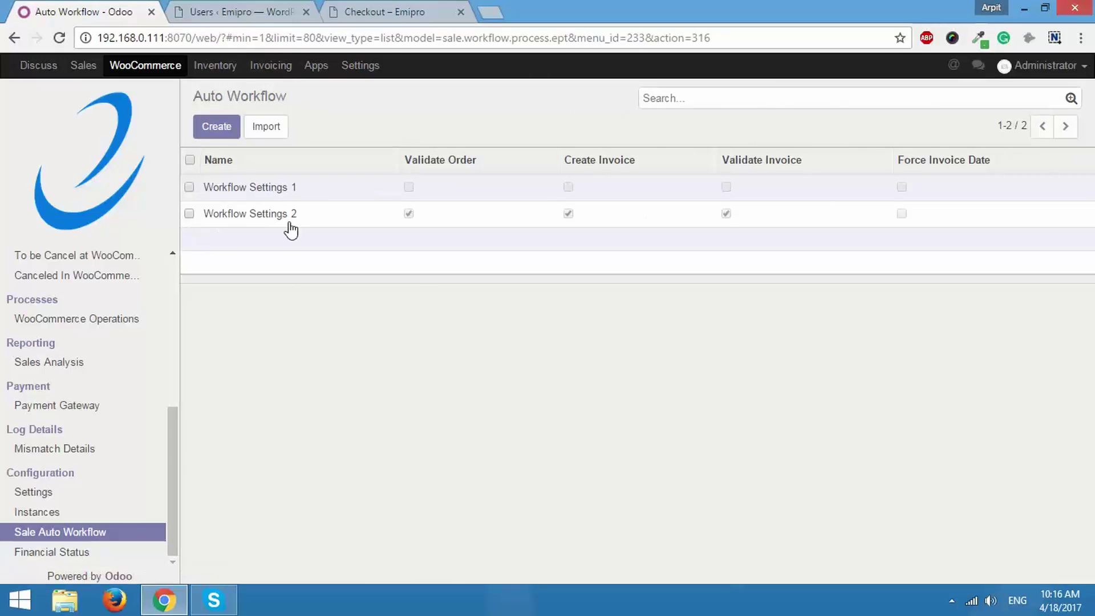
pyautogui.click(69, 558)
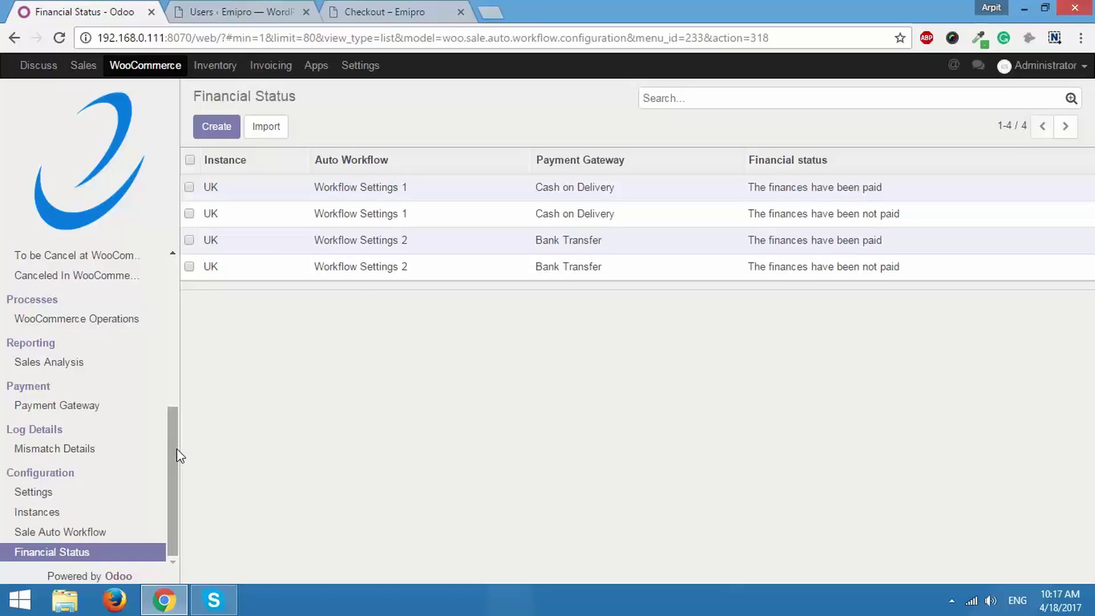
# - Return to the shop checkout and place the order with Flat Rate shipping and Cash on Delivery payment
pyautogui.click(412, 11)
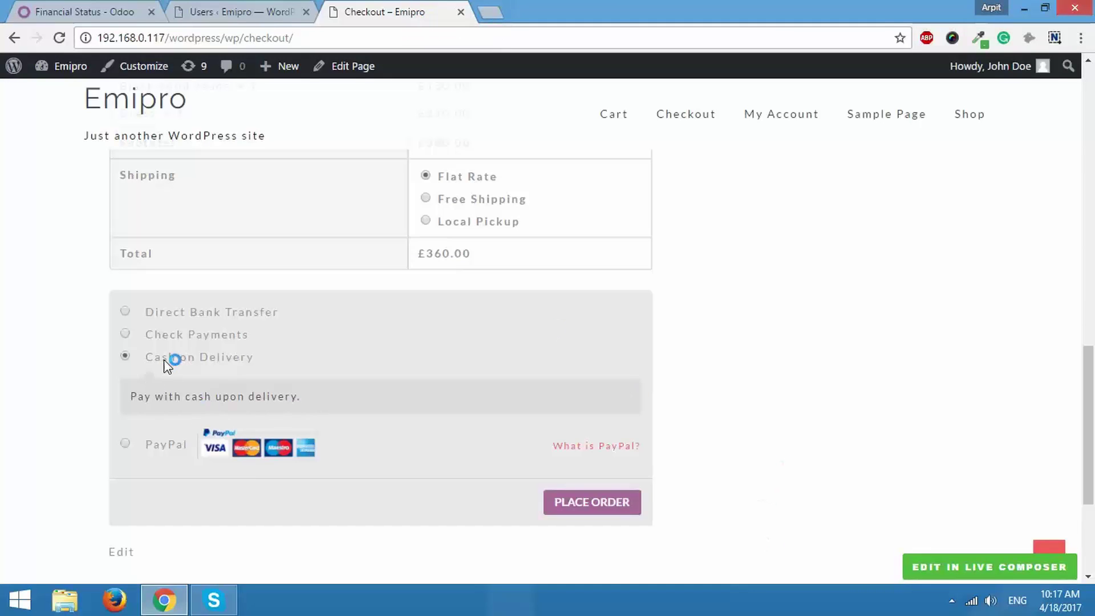
pyautogui.scroll(10, 437, 399)
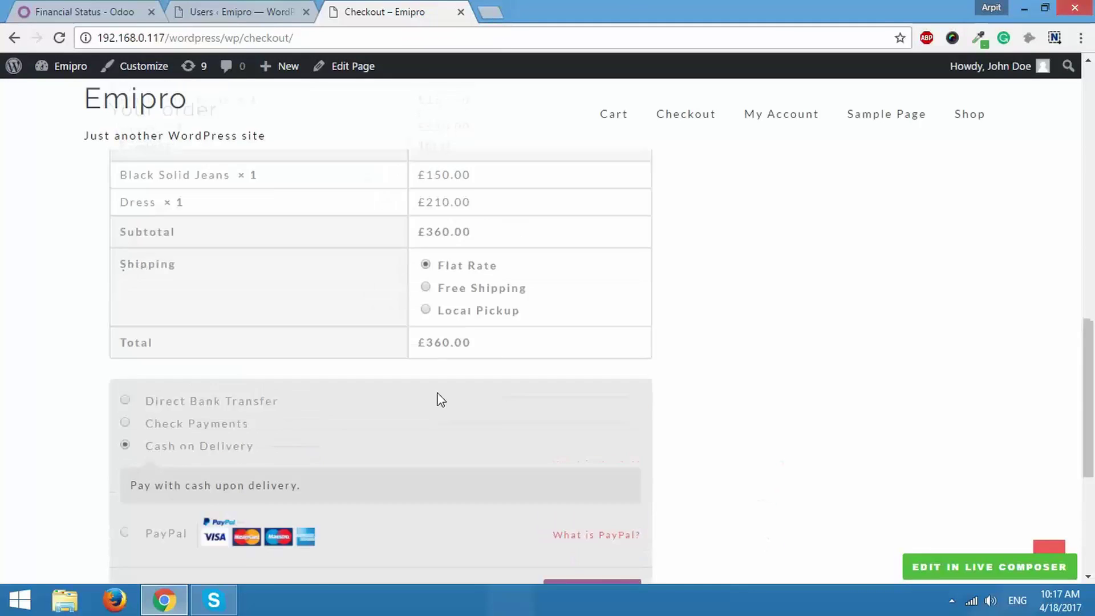
pyautogui.scroll(-7, 681, 391)
pyautogui.scroll(-6, 682, 391)
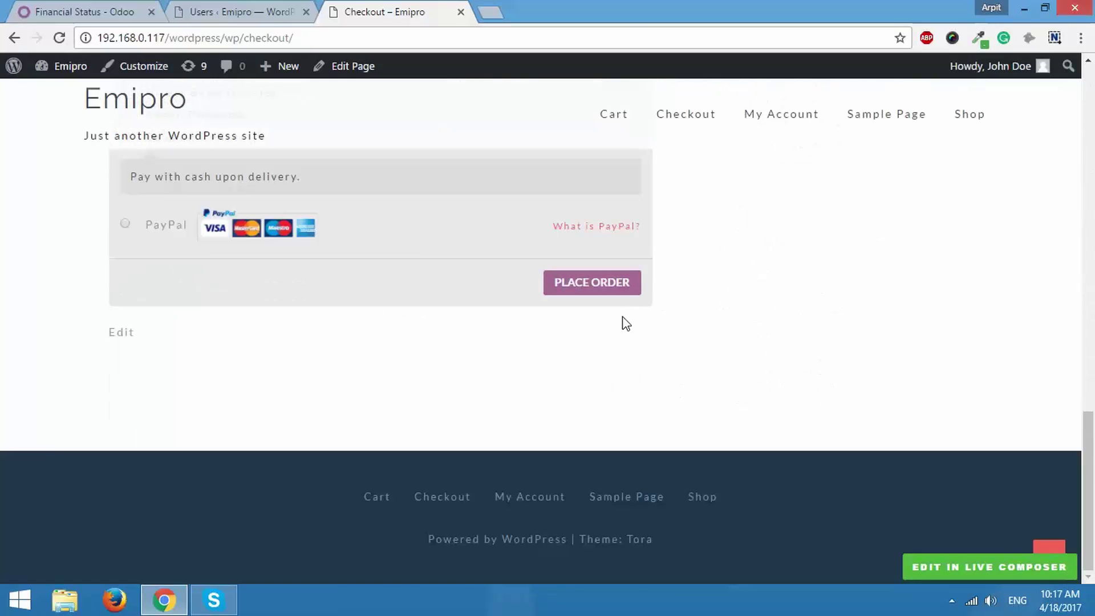
pyautogui.scroll(3, 713, 317)
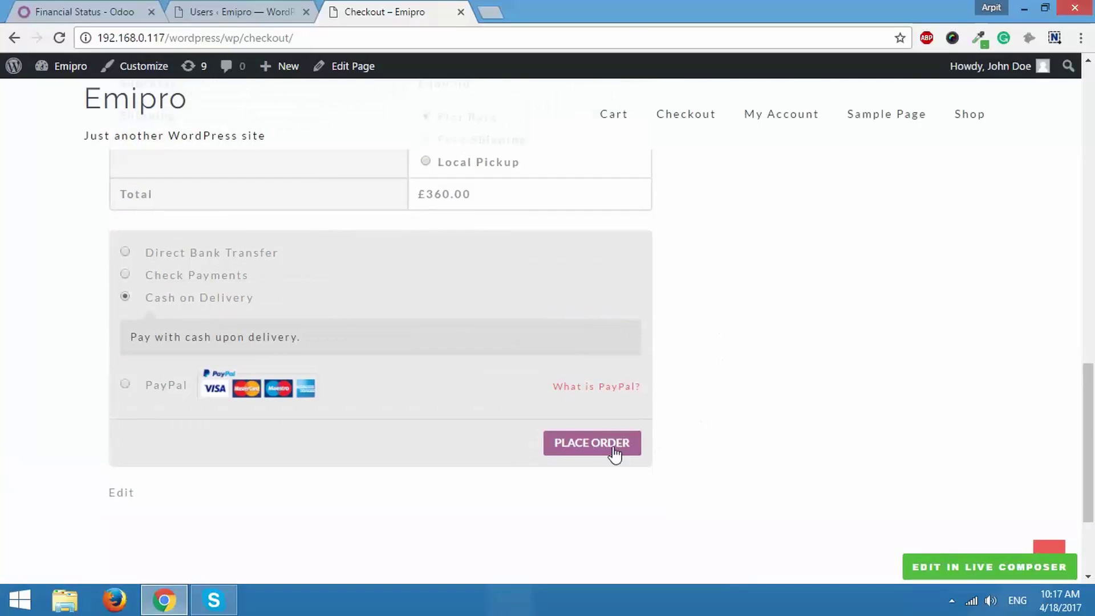
pyautogui.click(605, 453)
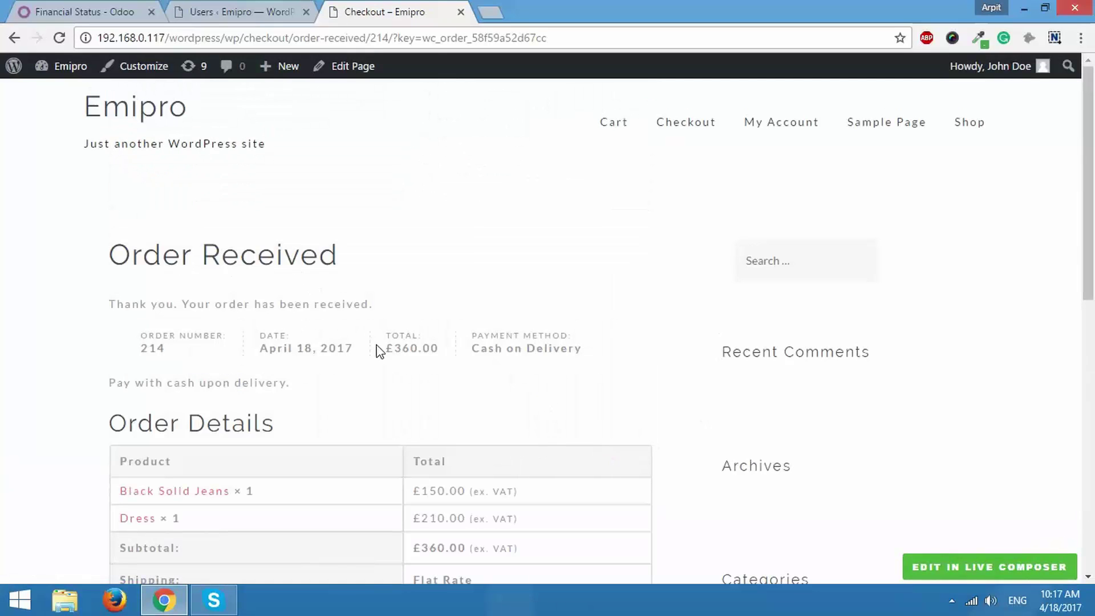
pyautogui.scroll(-2, 401, 342)
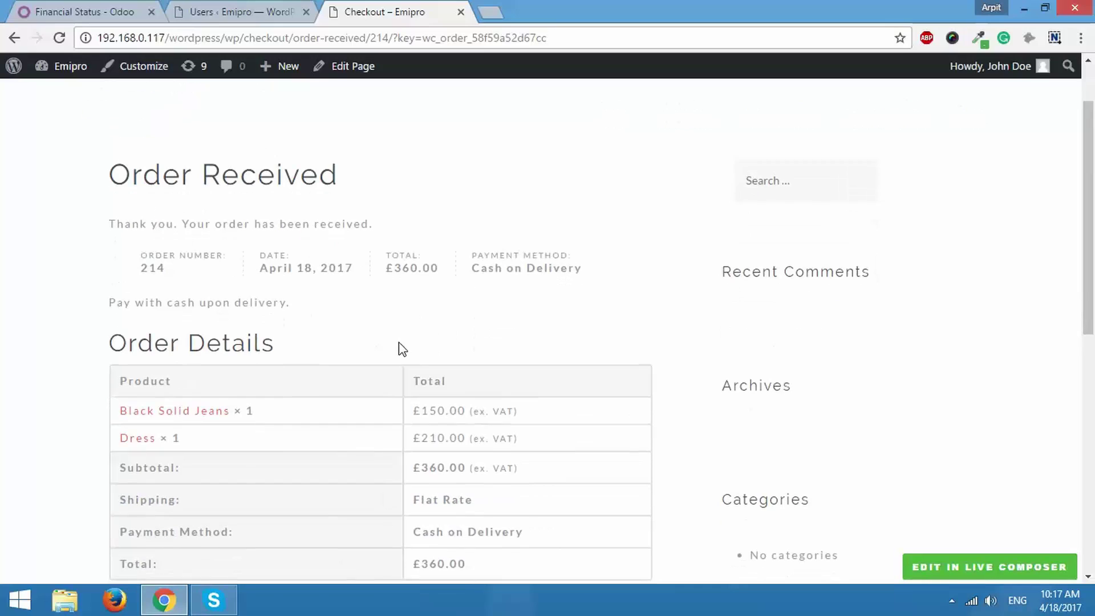
pyautogui.scroll(2, 399, 348)
# - Check the newly placed order in the WooCommerce orders list of the WordPress admin
pyautogui.click(241, 11)
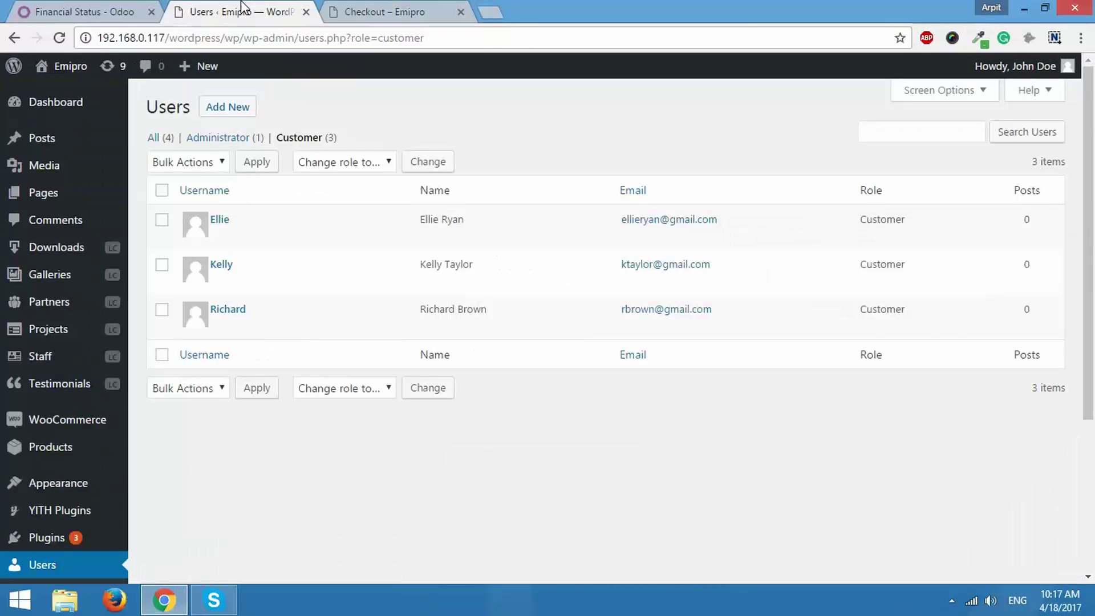
pyautogui.click(73, 428)
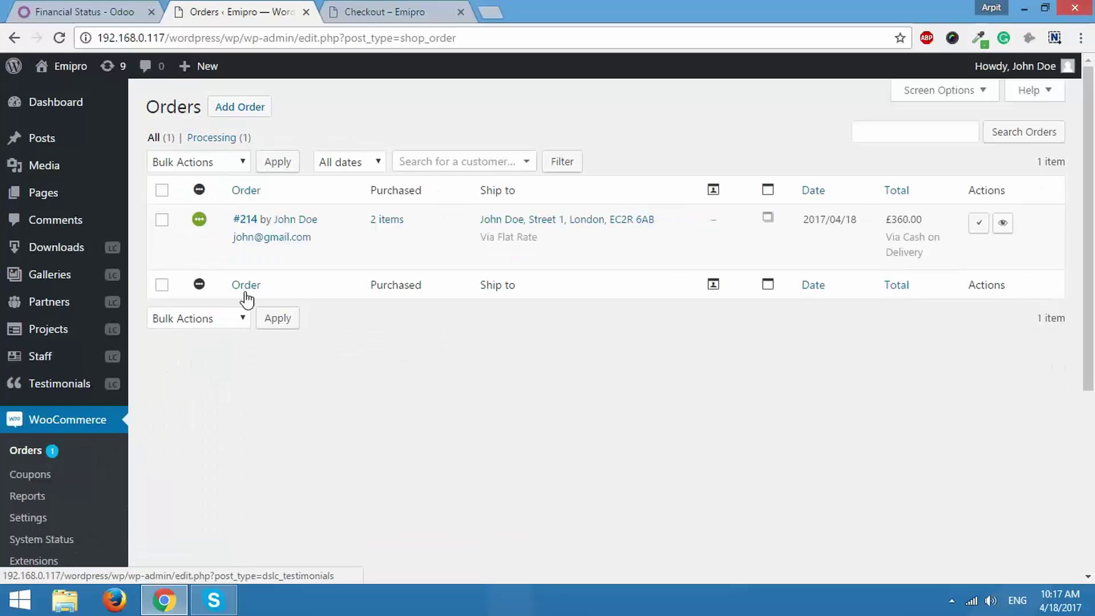
pyautogui.moveTo(262, 214)
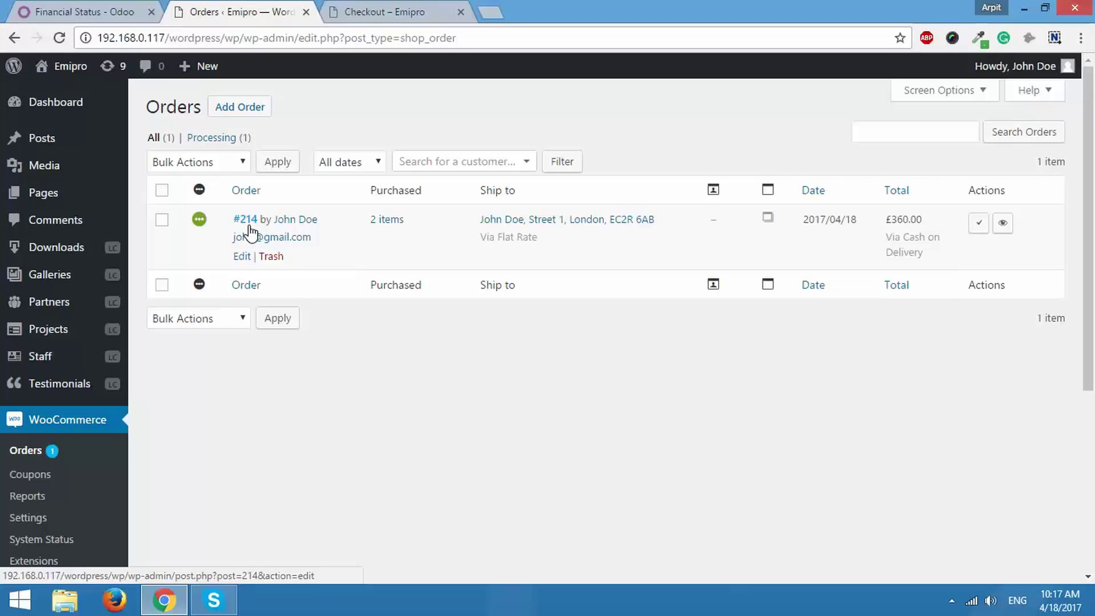
# - In Odoo, run the Import Orders operation for the UK instance and open its WooCommerce orders list
pyautogui.click(120, 11)
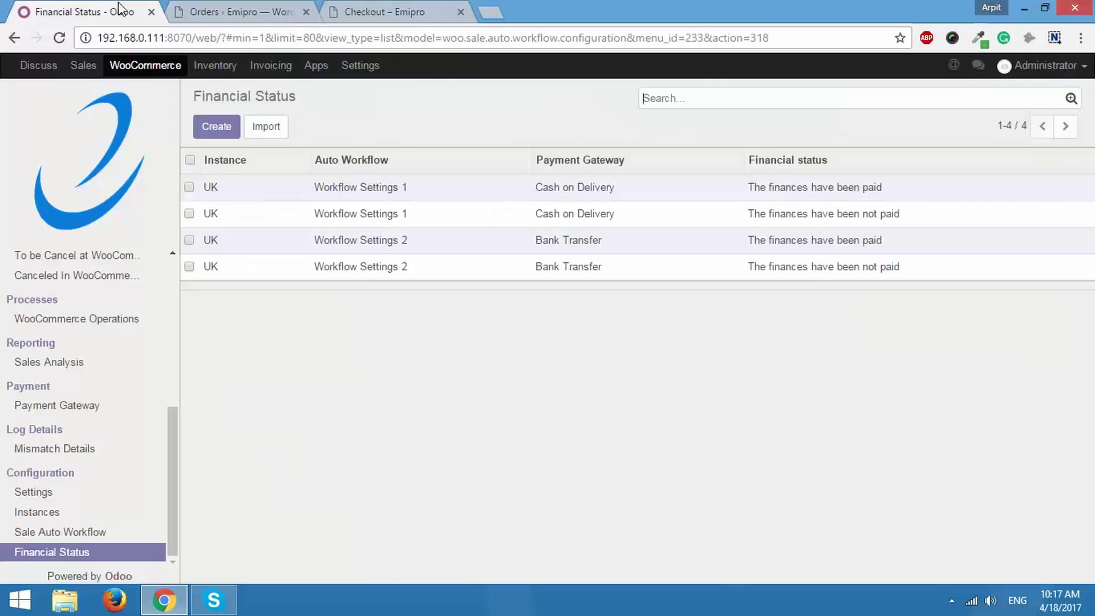
pyautogui.scroll(5, 174, 265)
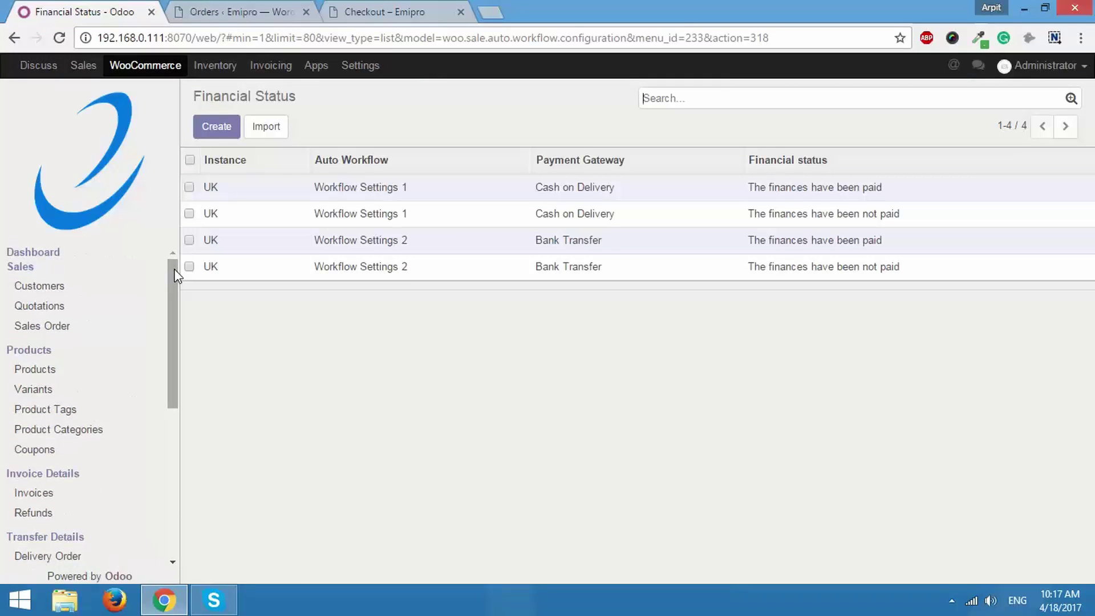
pyautogui.click(151, 67)
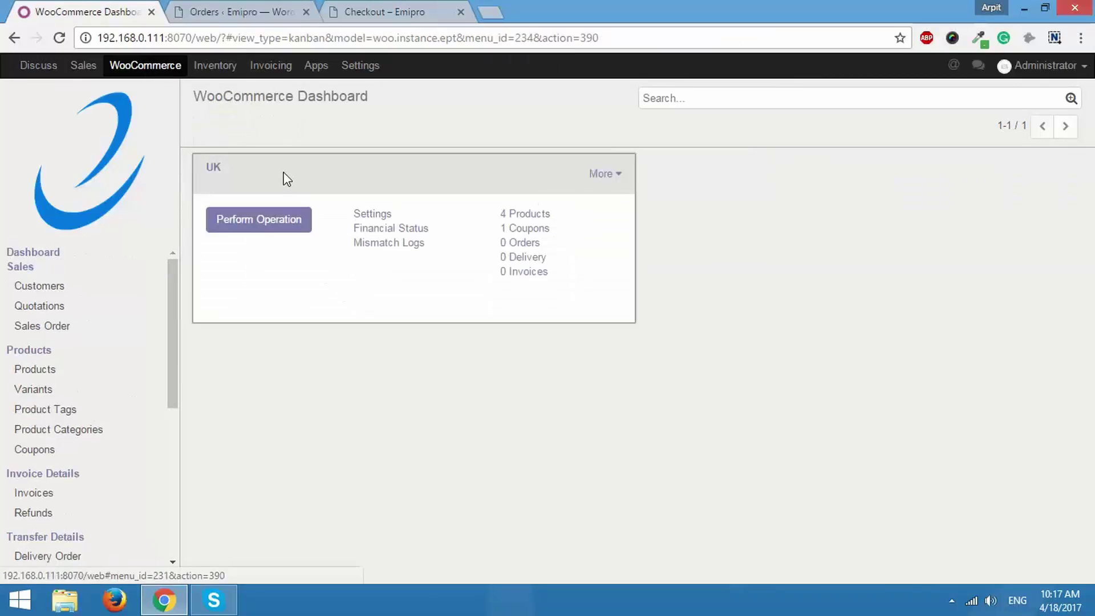
pyautogui.click(260, 223)
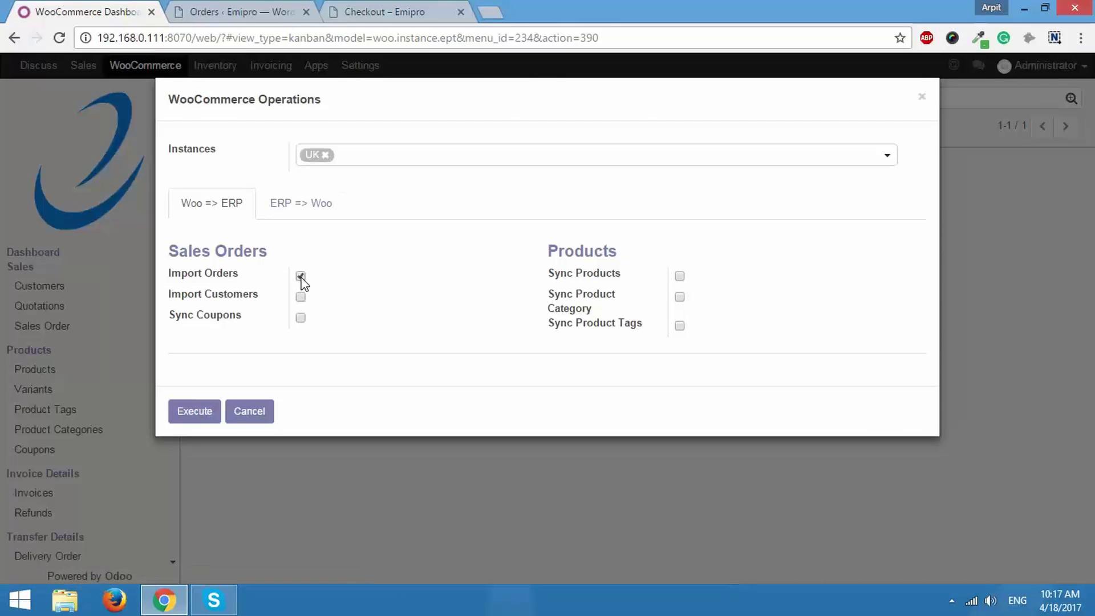
pyautogui.click(240, 5)
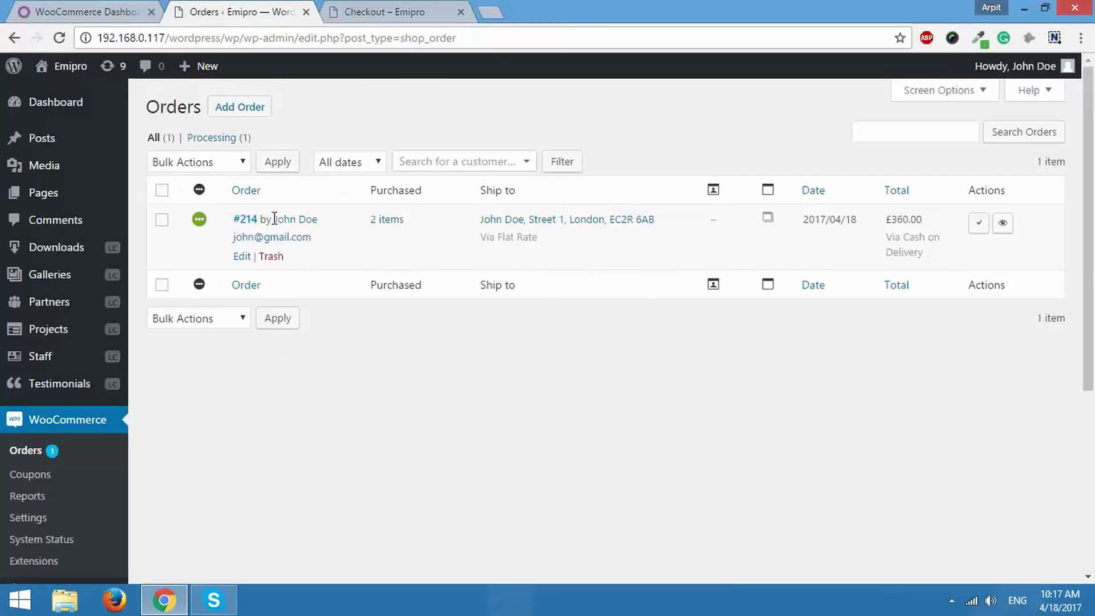
pyautogui.moveTo(201, 222)
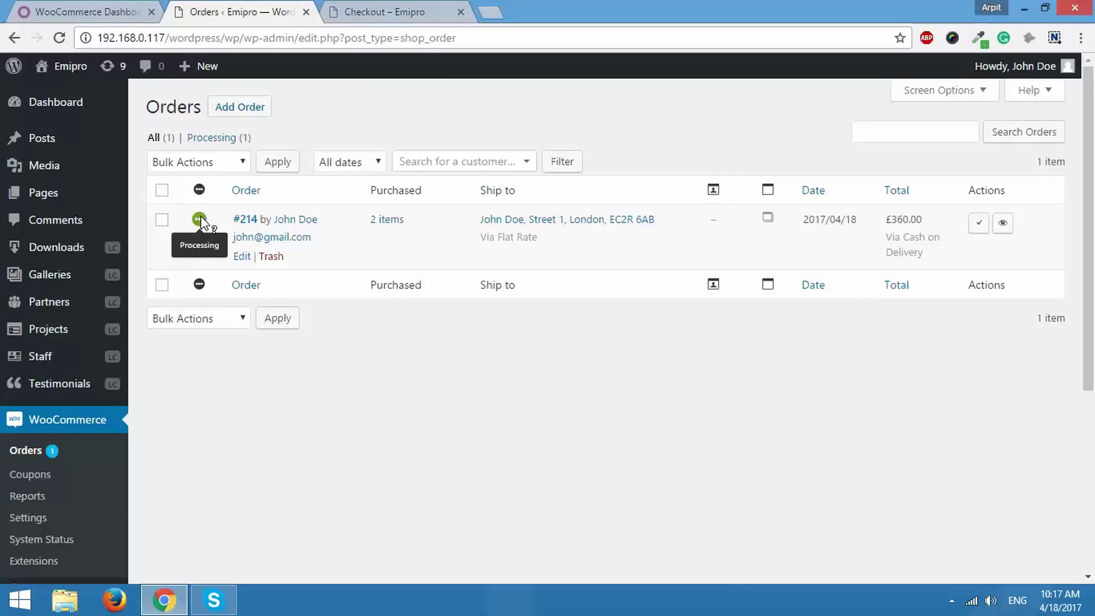
pyautogui.click(111, 8)
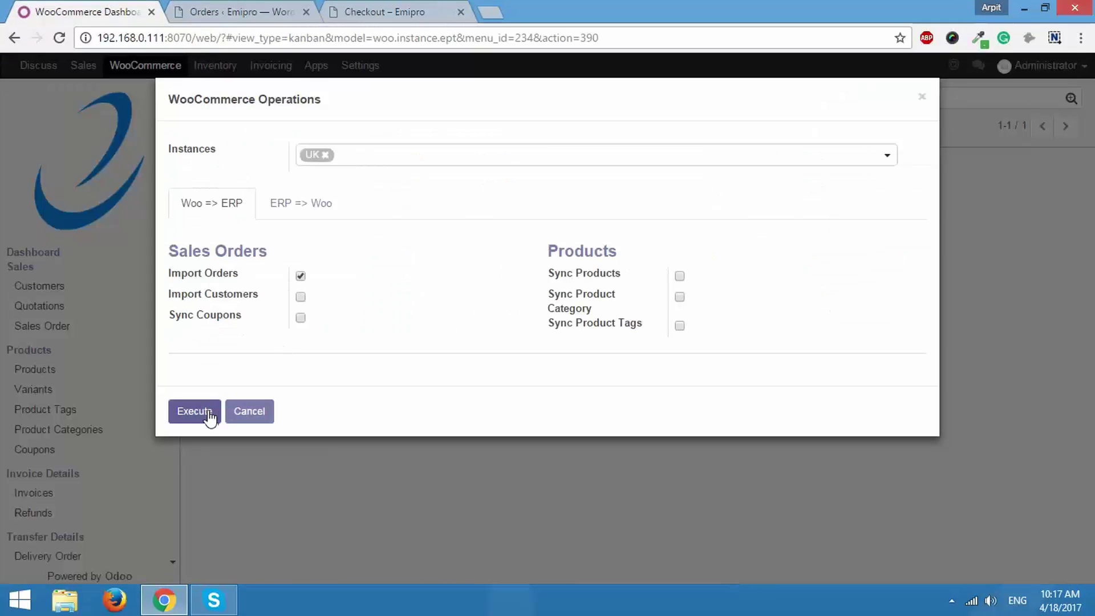
pyautogui.click(209, 413)
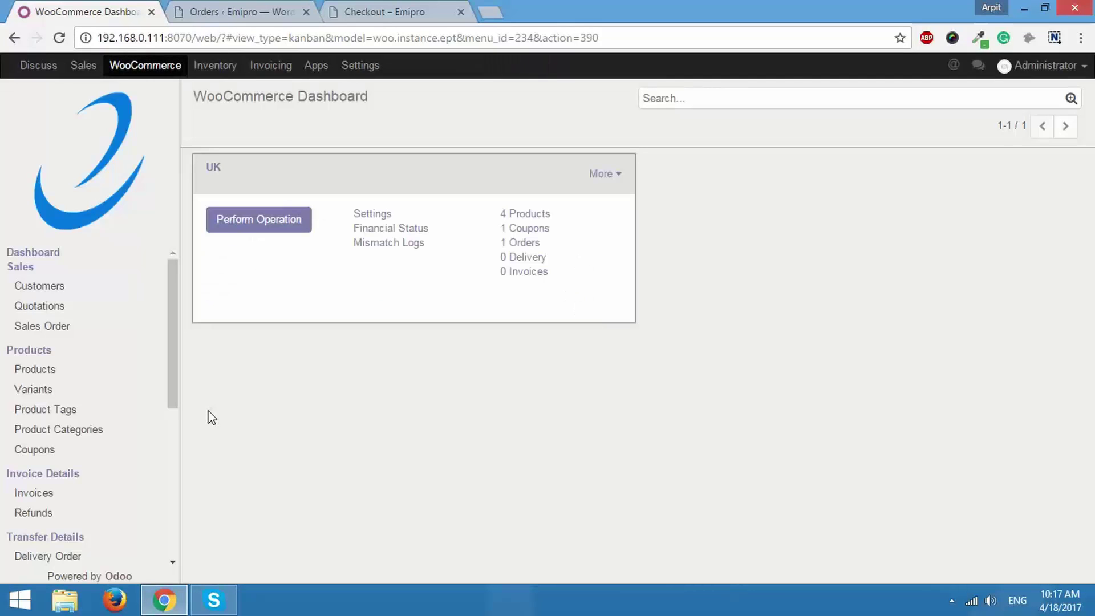
pyautogui.click(522, 250)
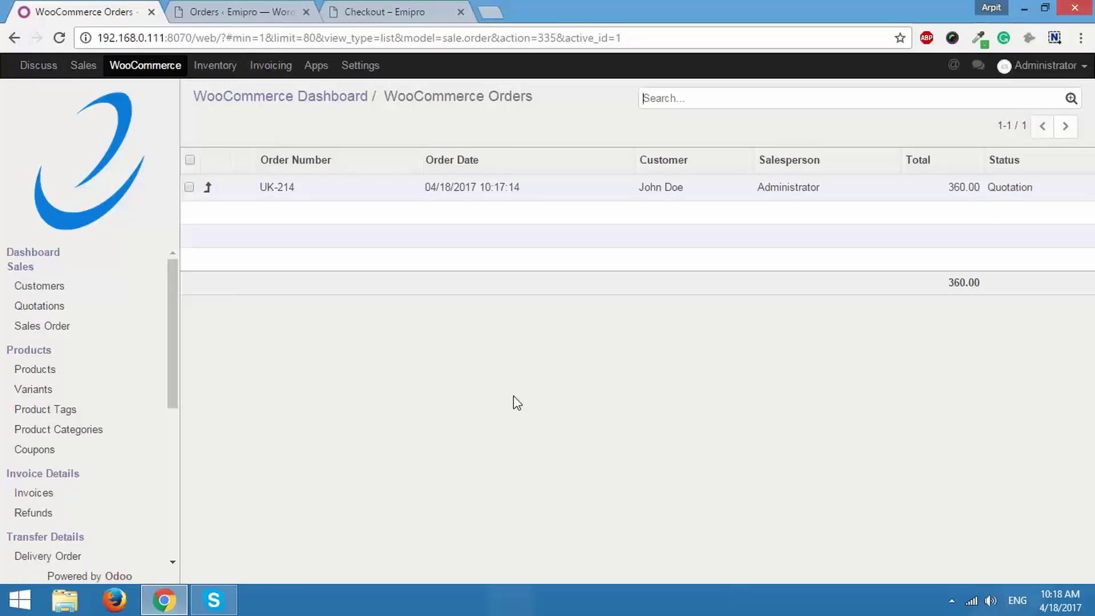
# - On the WordPress shop, add the Red Printed Round Neck T-Shirt and Rust Printed Casual Shirt to the cart and view it
pyautogui.click(417, 9)
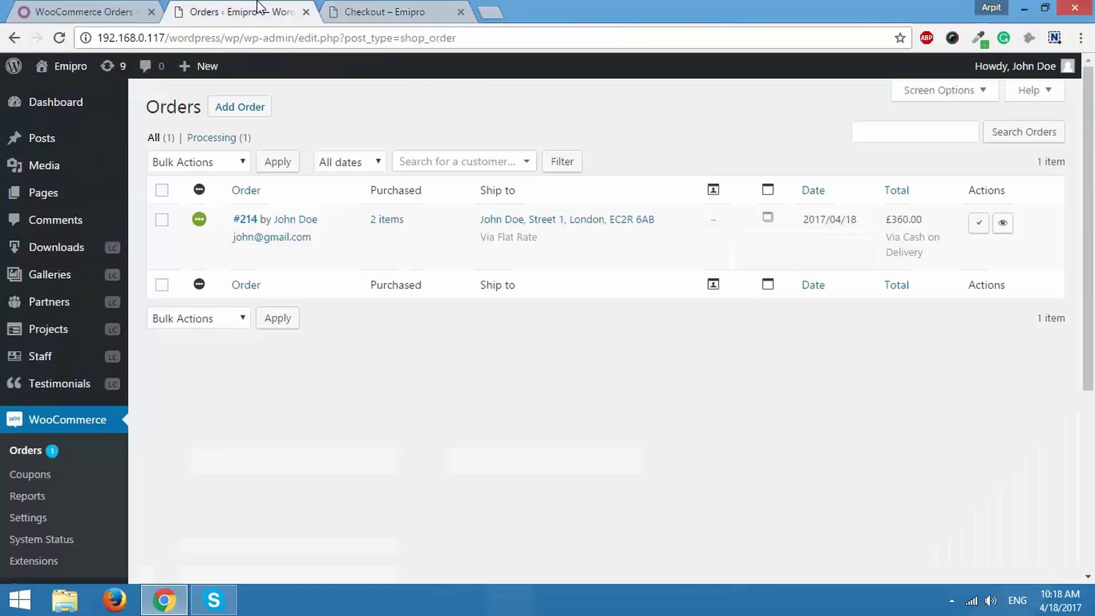
pyautogui.click(308, 5)
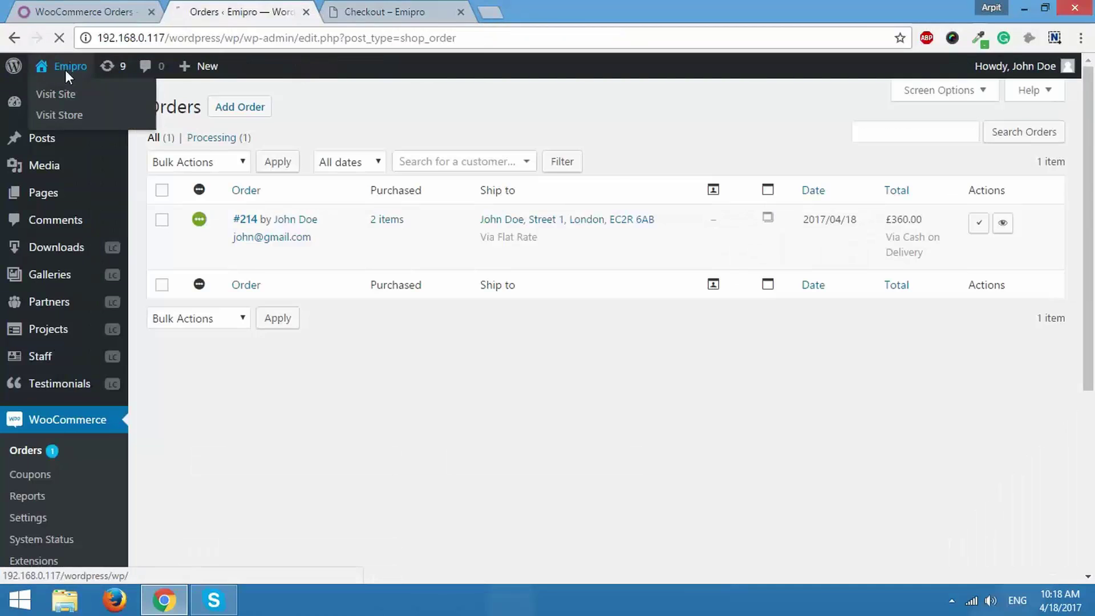
pyautogui.click(68, 74)
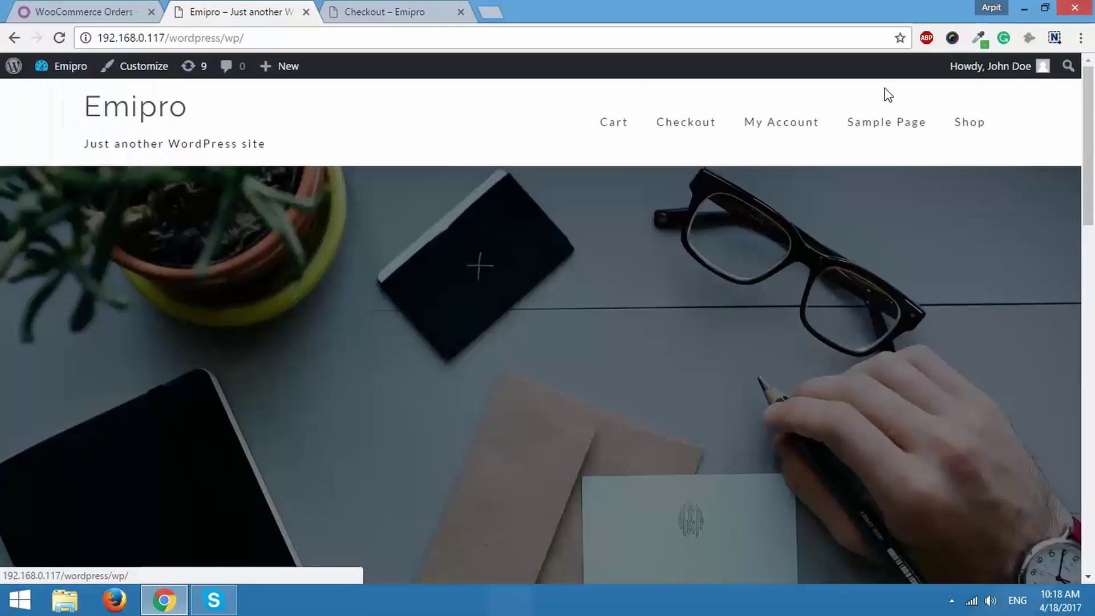
pyautogui.click(972, 129)
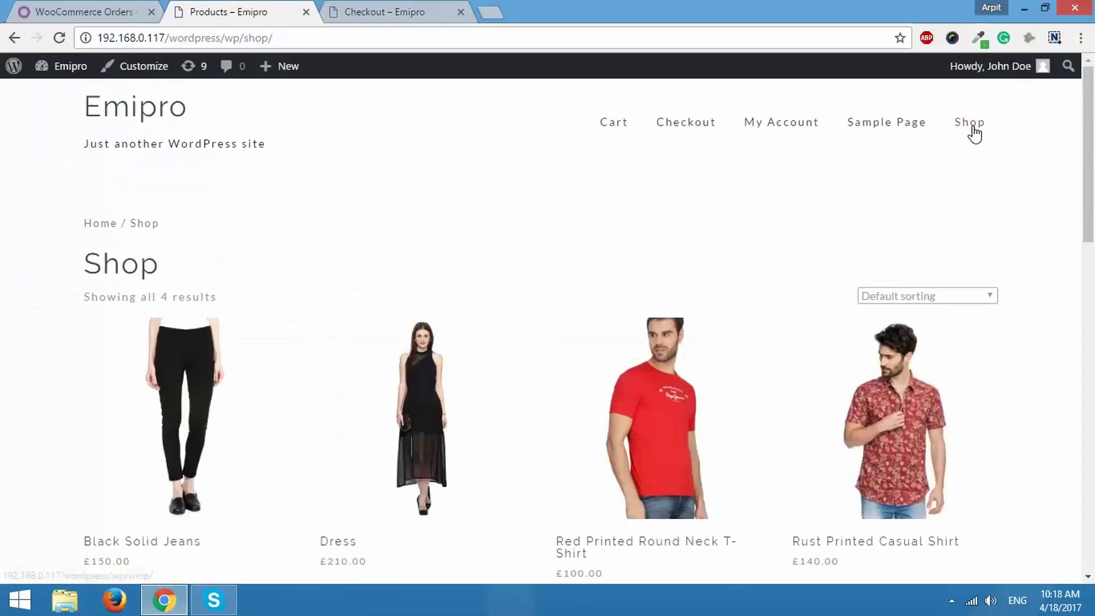
pyautogui.scroll(-3, 662, 183)
pyautogui.click(596, 416)
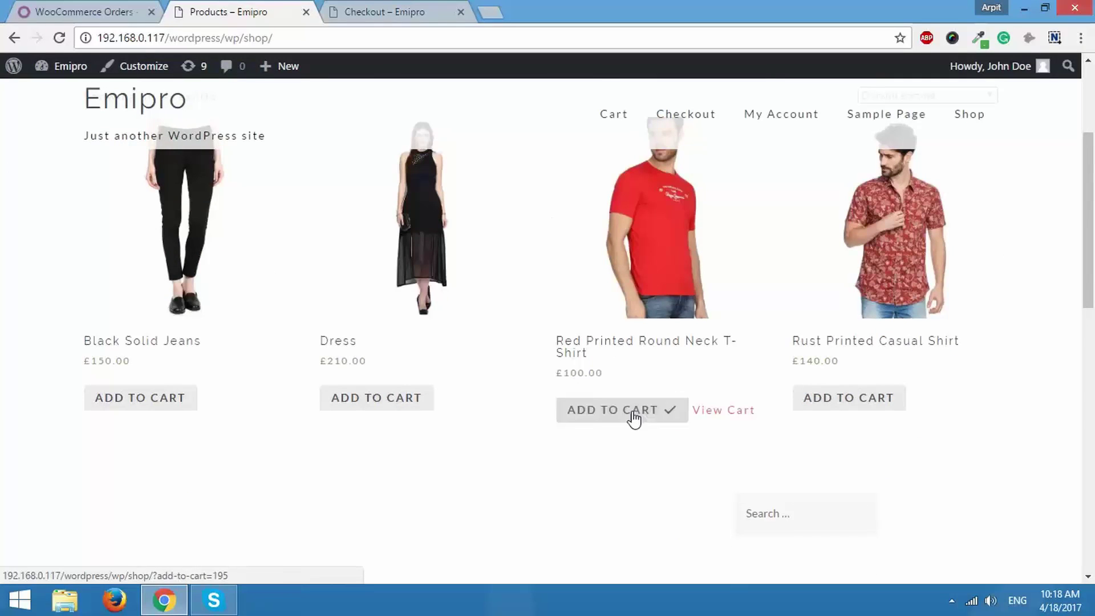
pyautogui.click(821, 409)
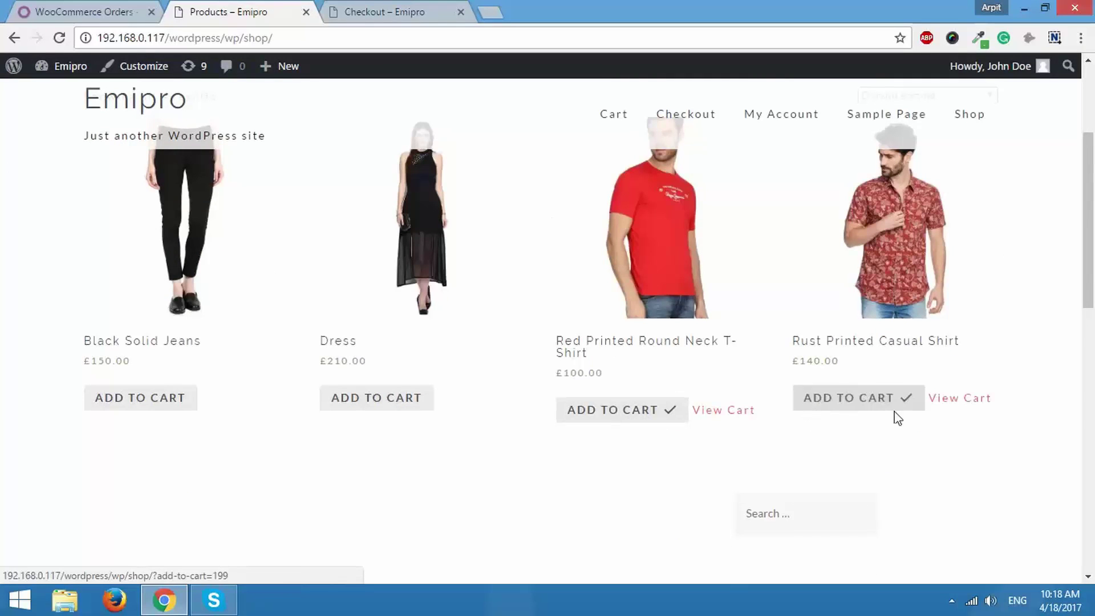
pyautogui.click(960, 406)
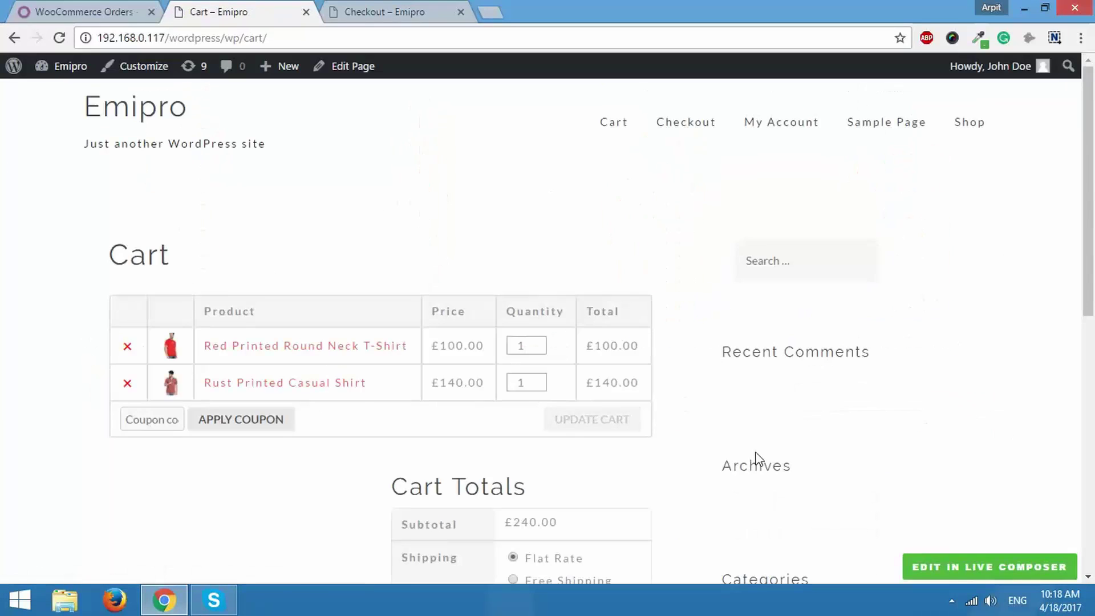
# - Check out with Flat Rate shipping, choose Direct Bank Transfer as payment, place the order and review its details
pyautogui.scroll(-5, 755, 453)
pyautogui.click(553, 456)
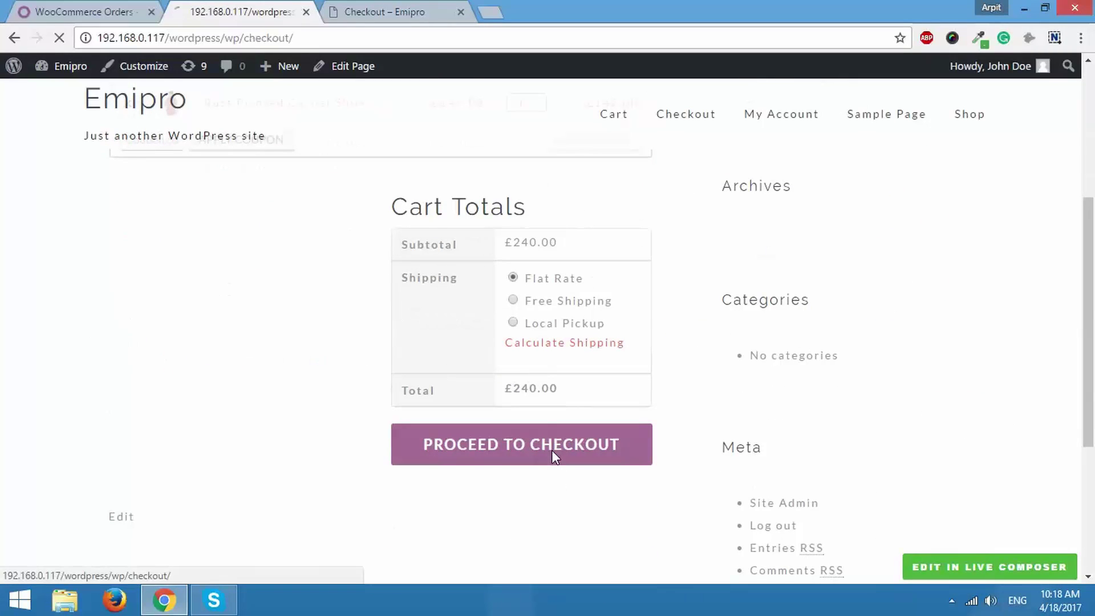
pyautogui.scroll(-15, 552, 456)
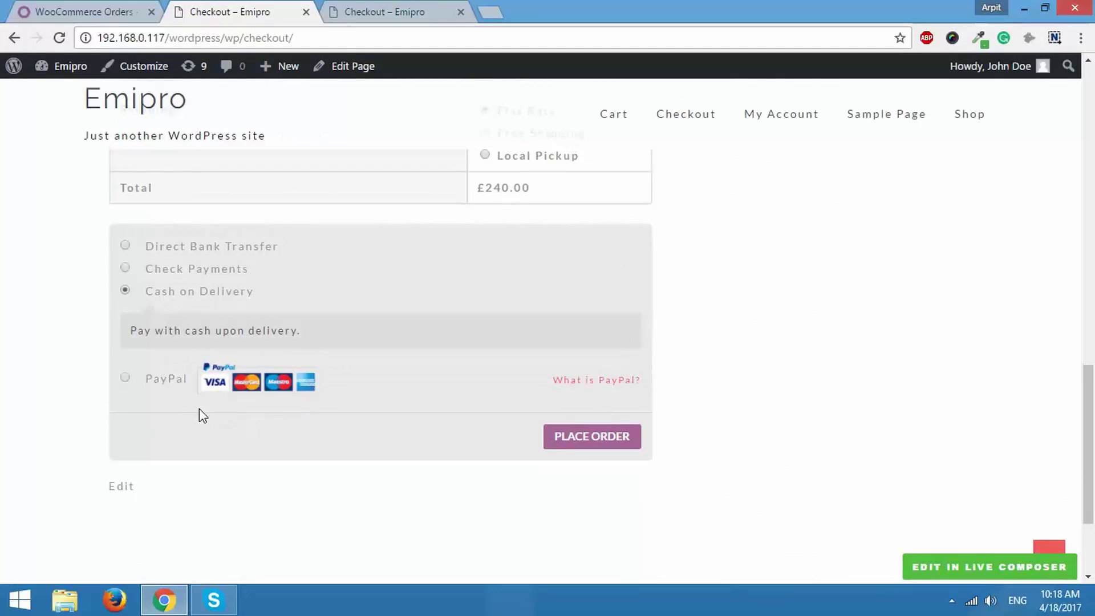
pyautogui.click(178, 249)
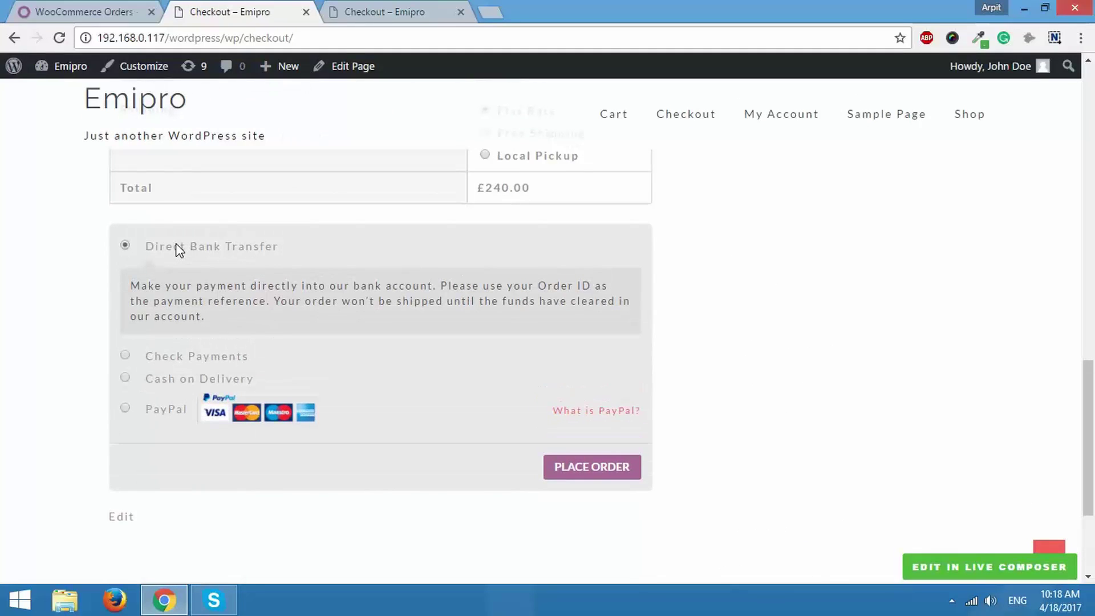
pyautogui.click(597, 466)
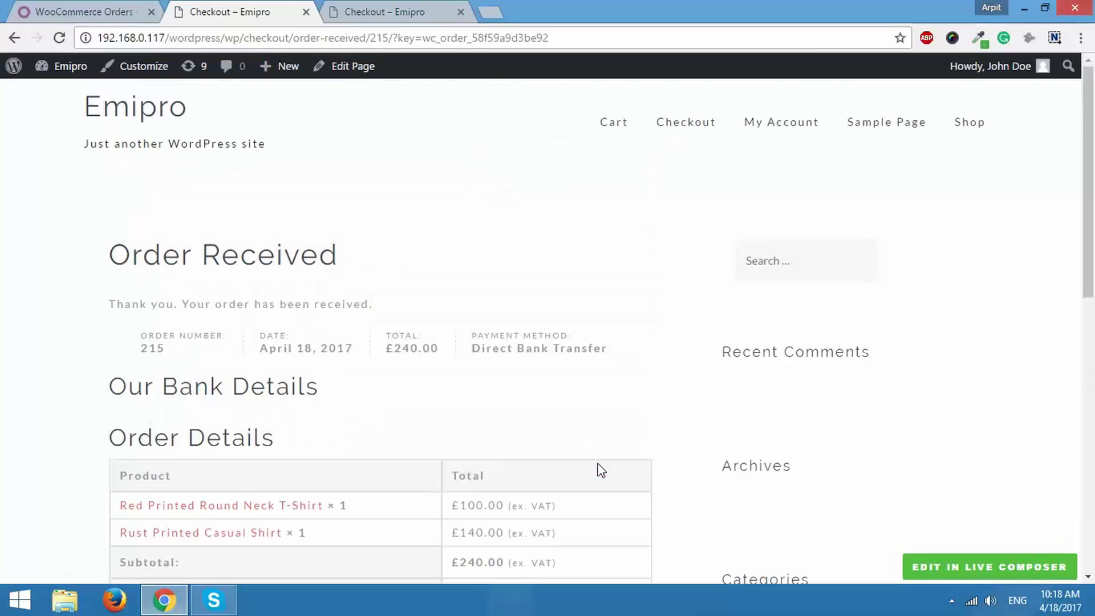
pyautogui.scroll(-2, 477, 391)
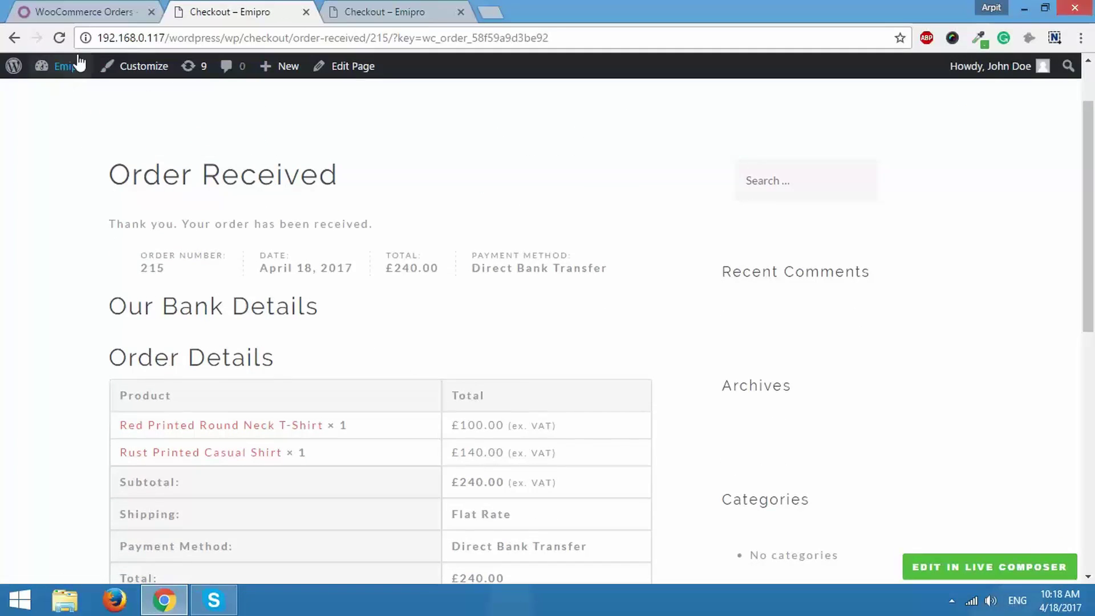
# - Check the new Direct Bank Transfer order in the WooCommerce orders list of the WordPress admin
pyautogui.moveTo(69, 66)
pyautogui.click(64, 94)
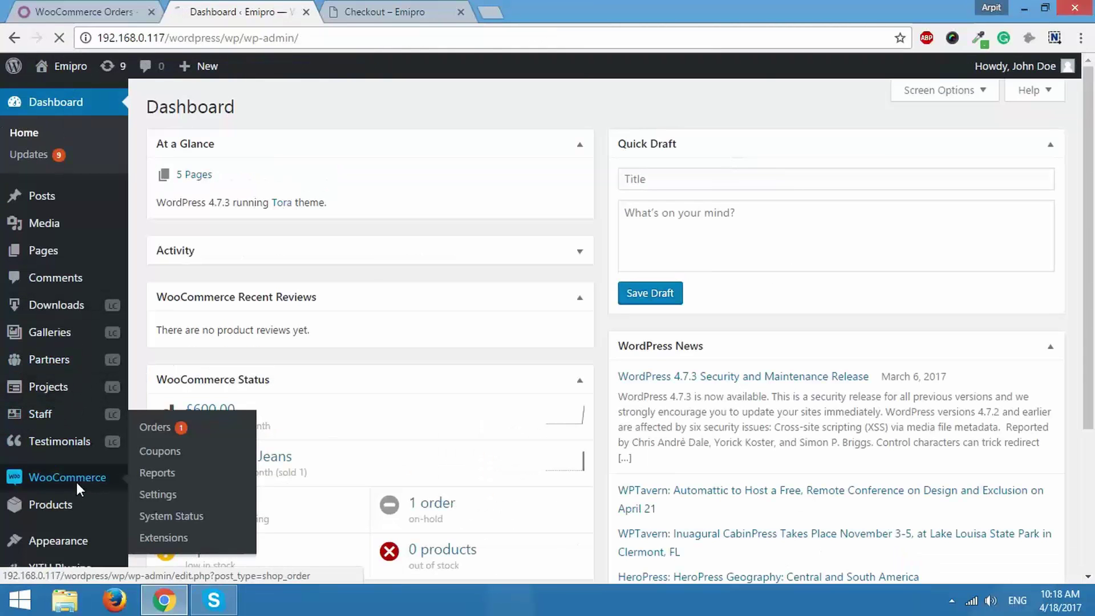
pyautogui.click(77, 481)
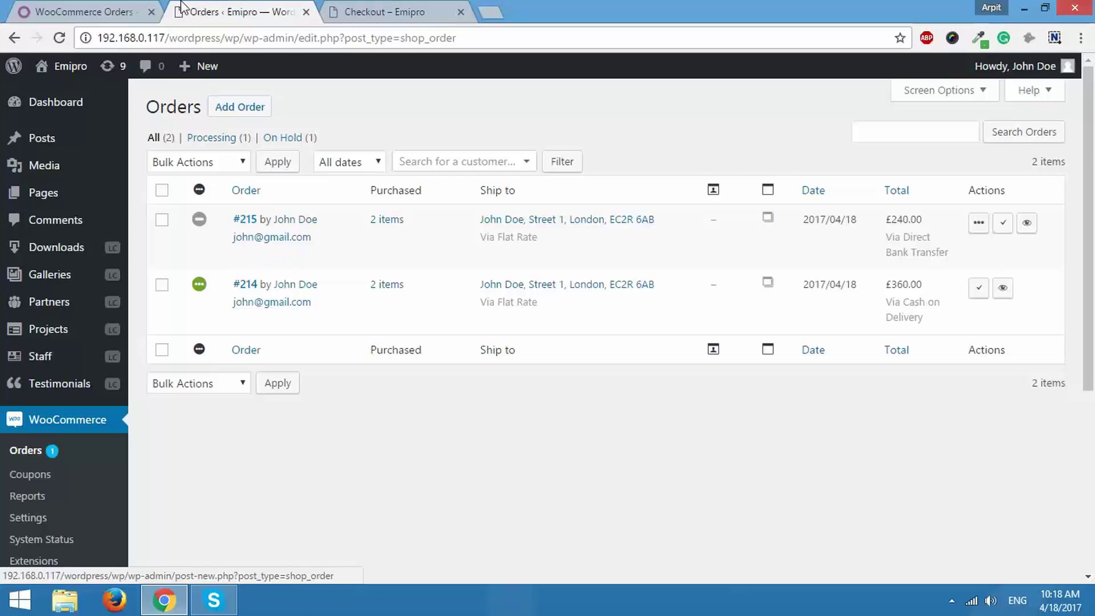
# - Return to Odoo and execute Import Orders again for the UK instance to bring in the bank transfer order
pyautogui.click(121, 8)
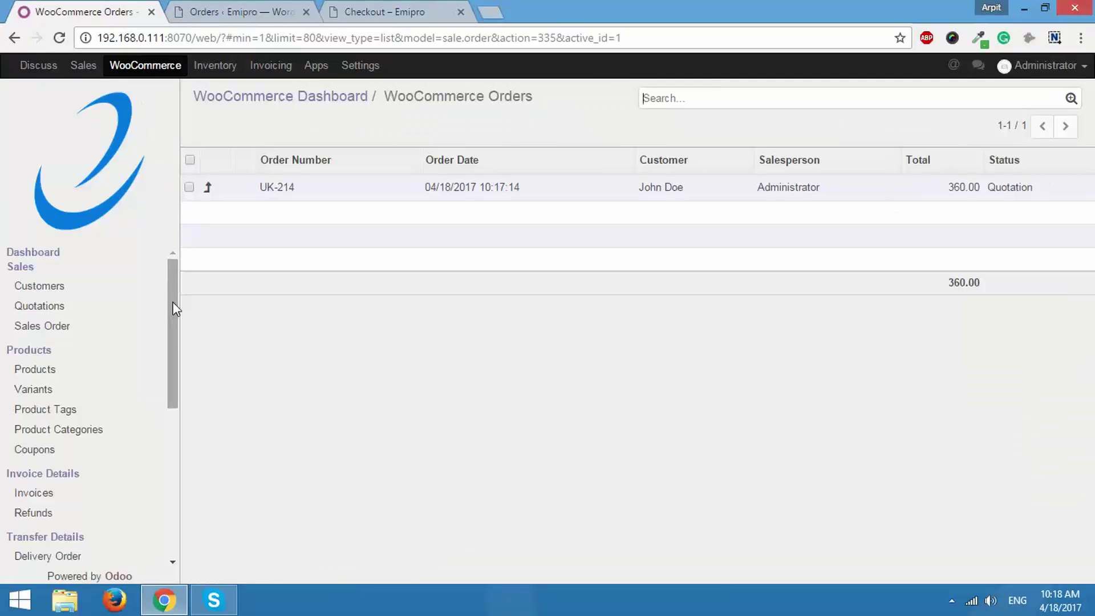
pyautogui.click(167, 67)
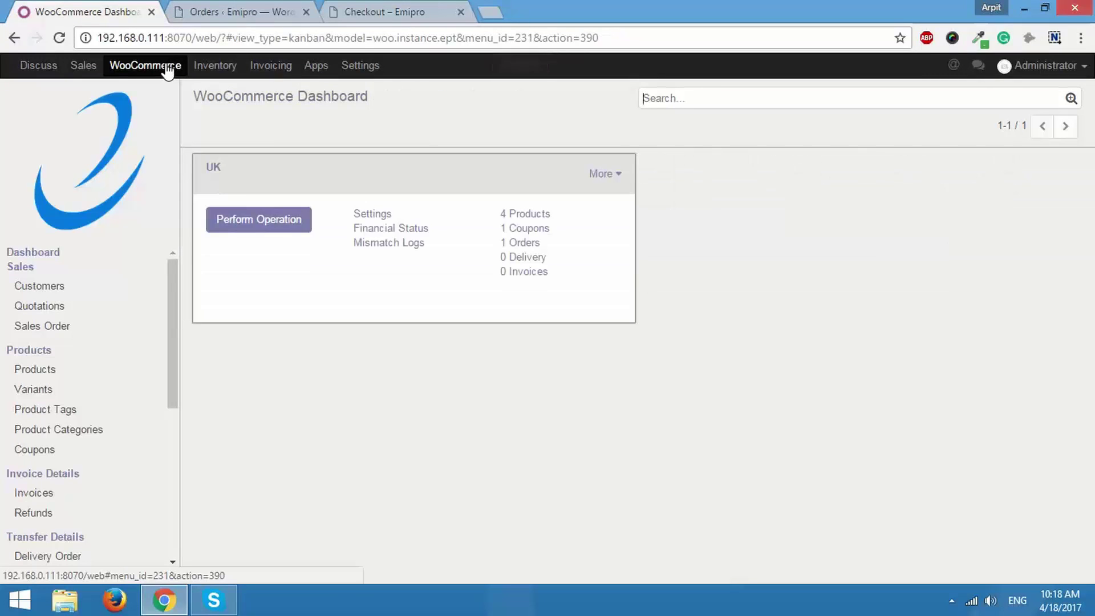
pyautogui.click(255, 226)
pyautogui.click(300, 277)
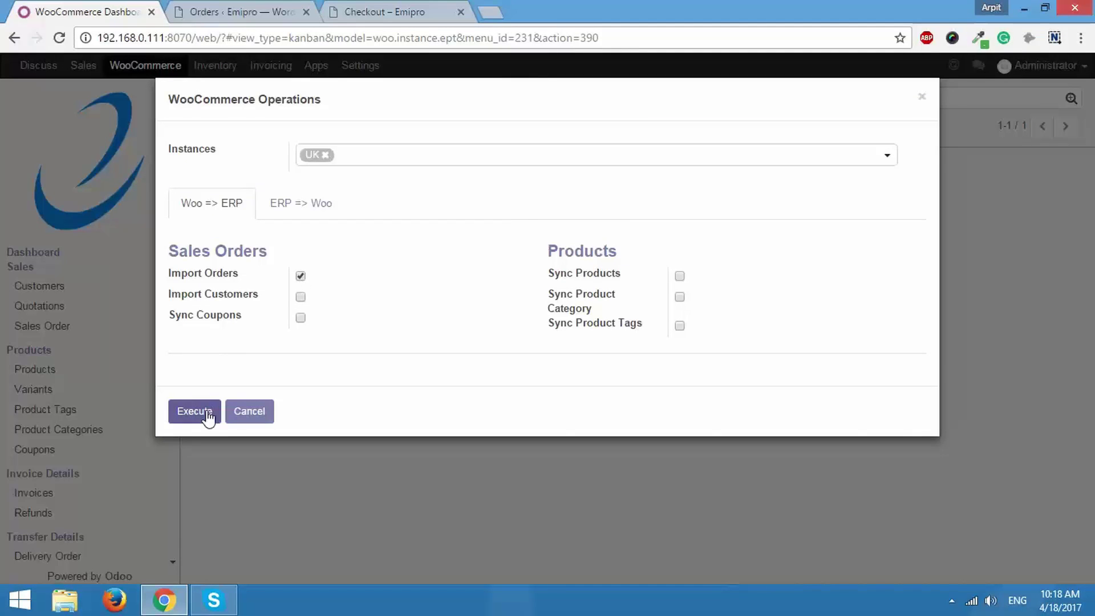
pyautogui.click(208, 418)
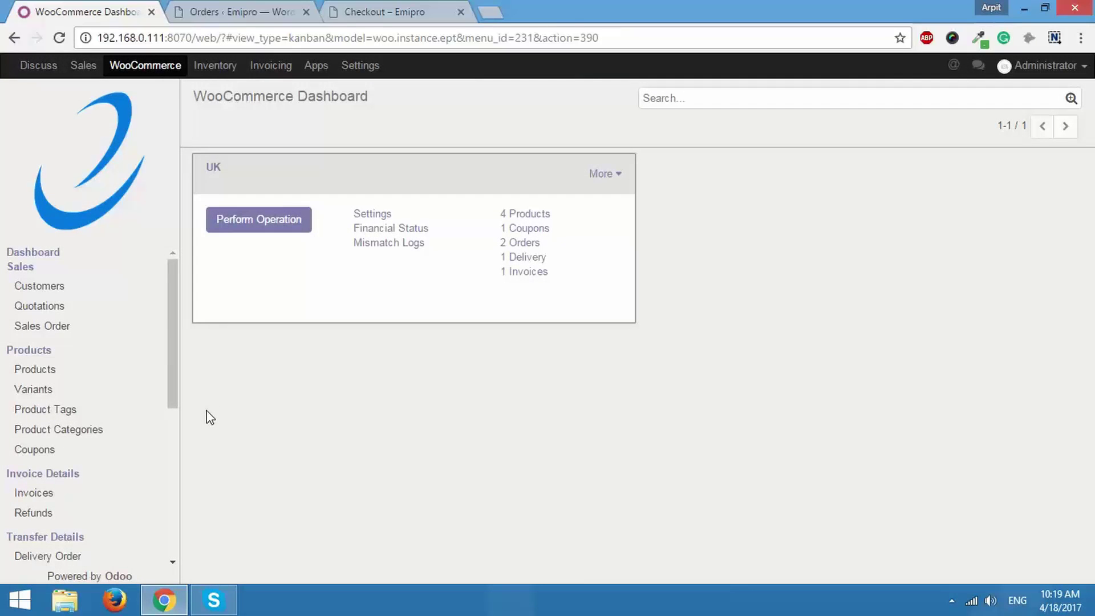
# - Review the WooCommerce quotations and sales orders in Odoo and compare them with the orders in the WordPress admin
pyautogui.click(69, 308)
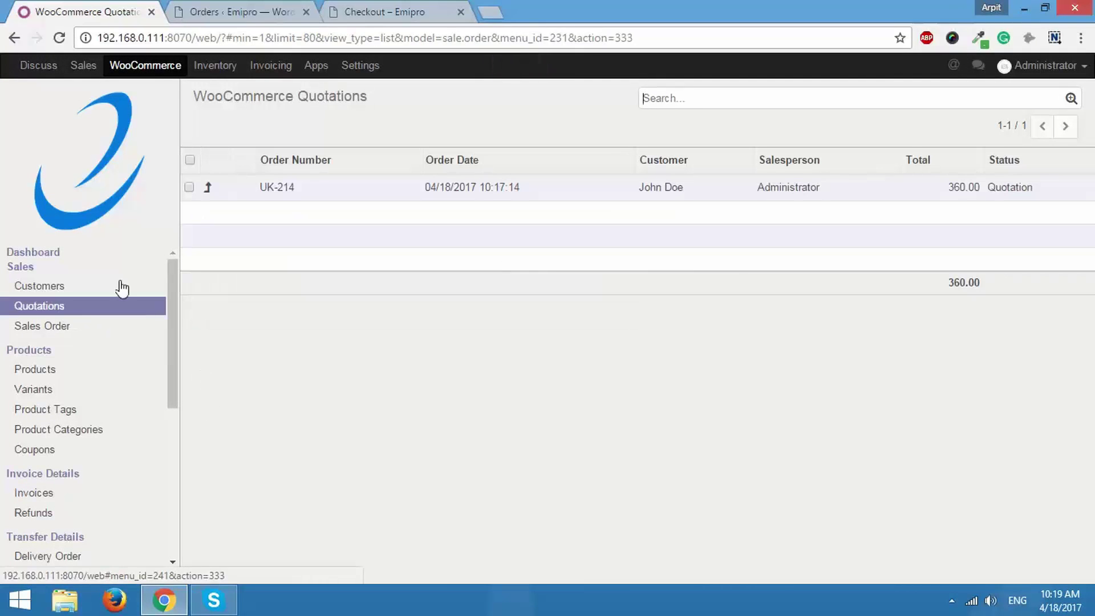
pyautogui.click(64, 334)
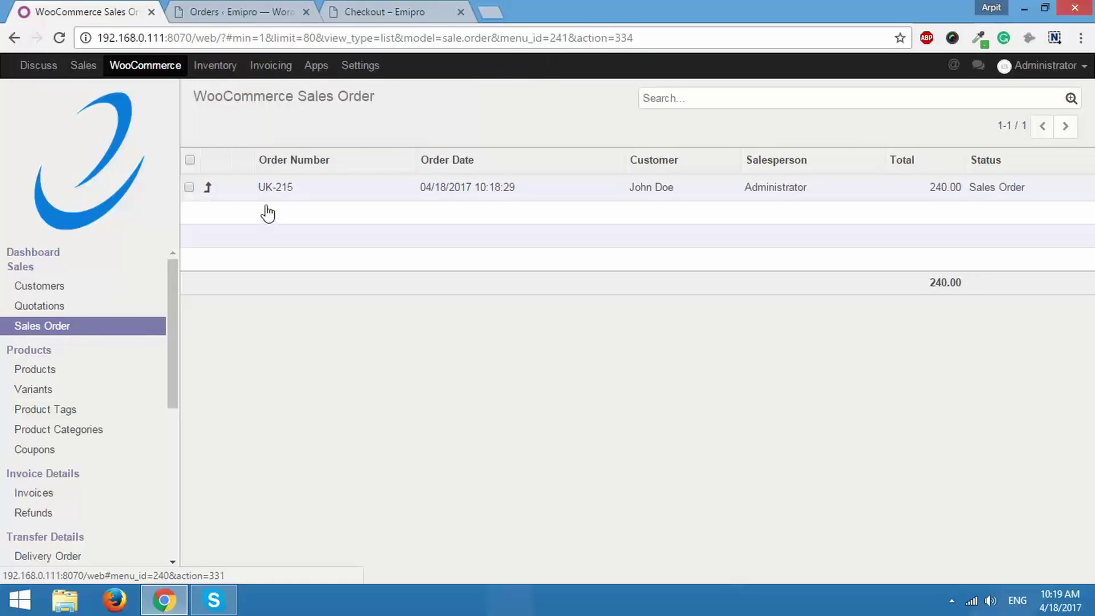
pyautogui.click(249, 12)
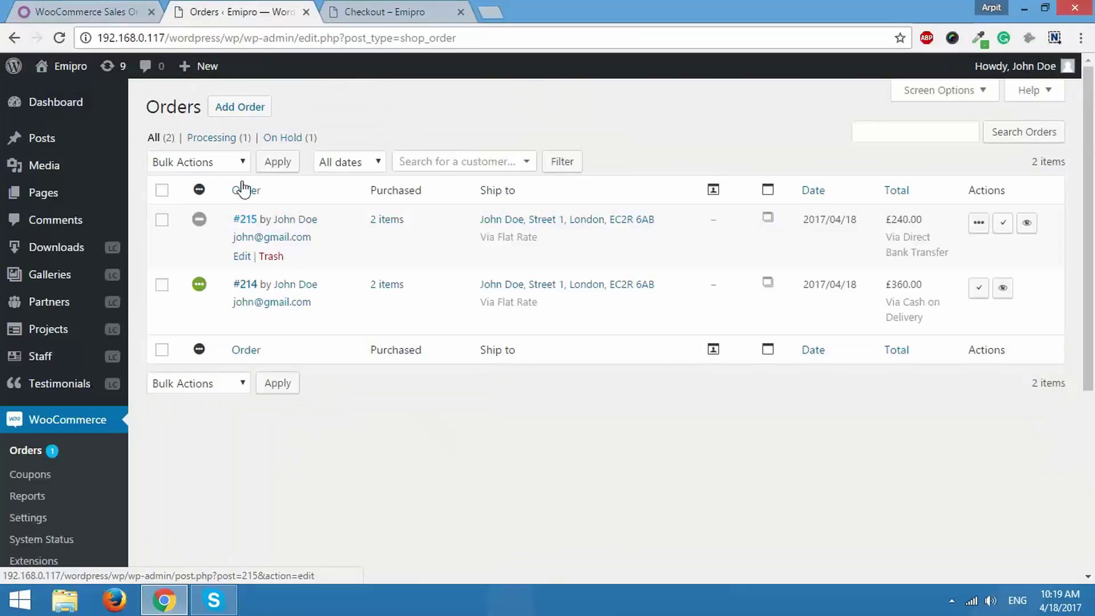
pyautogui.click(105, 8)
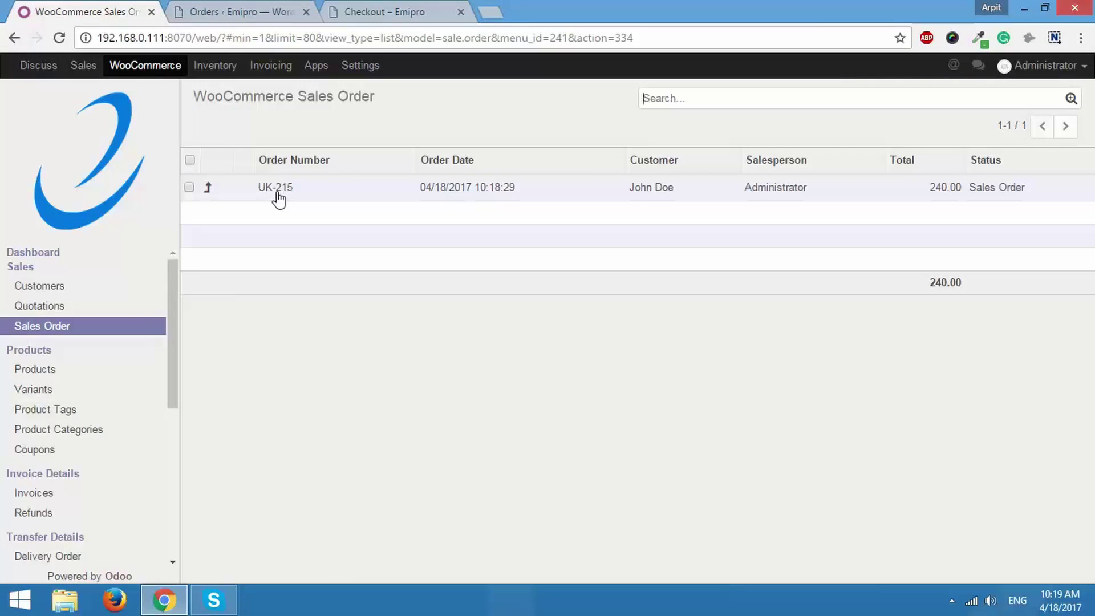
# - Open the imported bank transfer sales order and examine its invoice's lines, totals, payment and message log
pyautogui.click(370, 195)
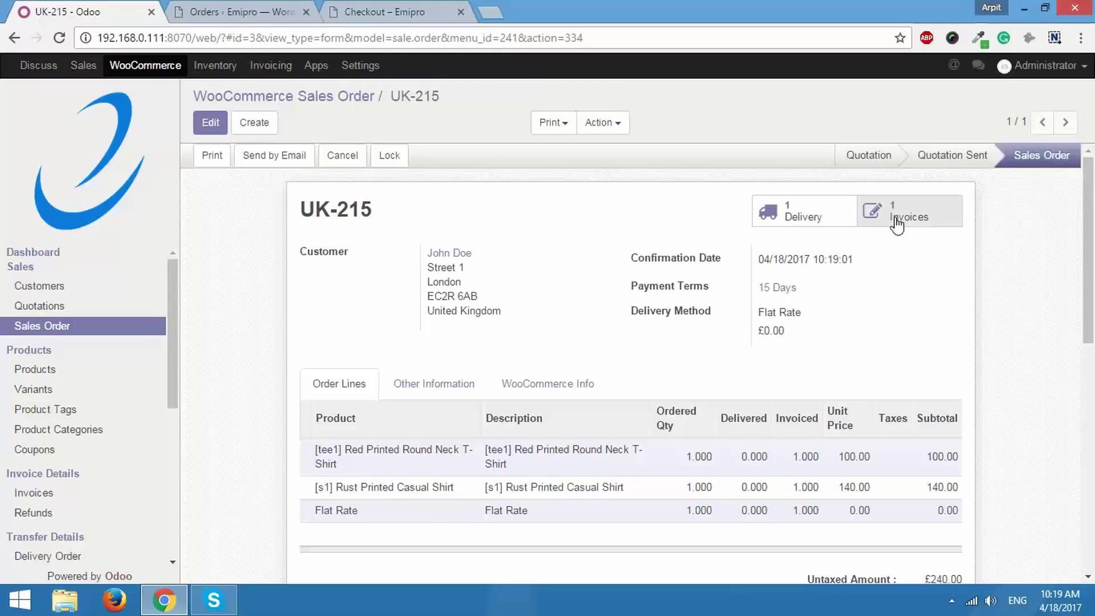
pyautogui.click(922, 221)
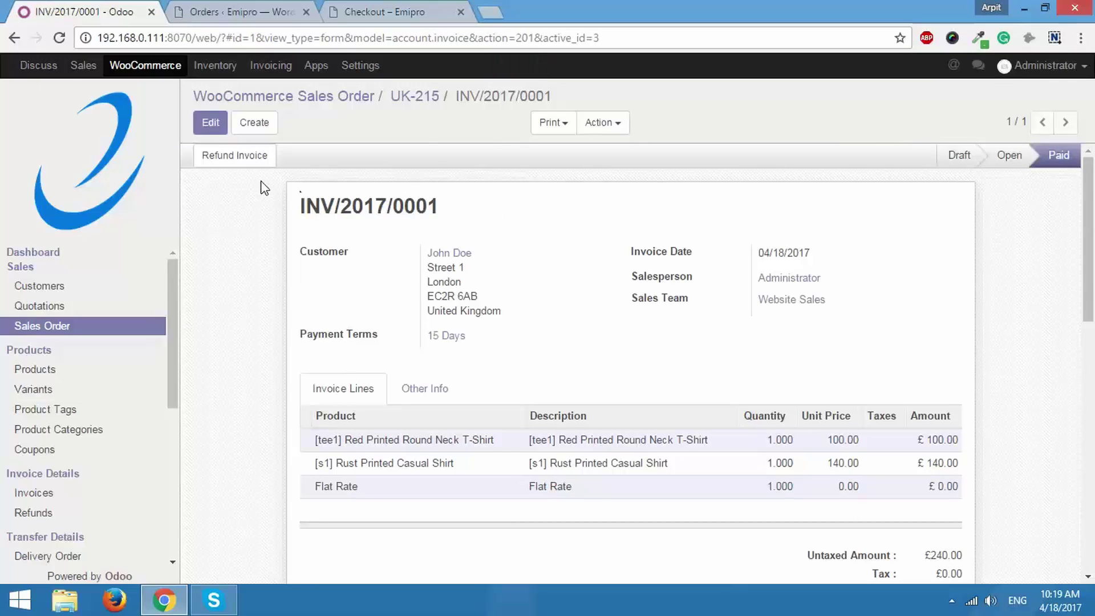
pyautogui.scroll(-3, 594, 200)
pyautogui.scroll(1, 598, 207)
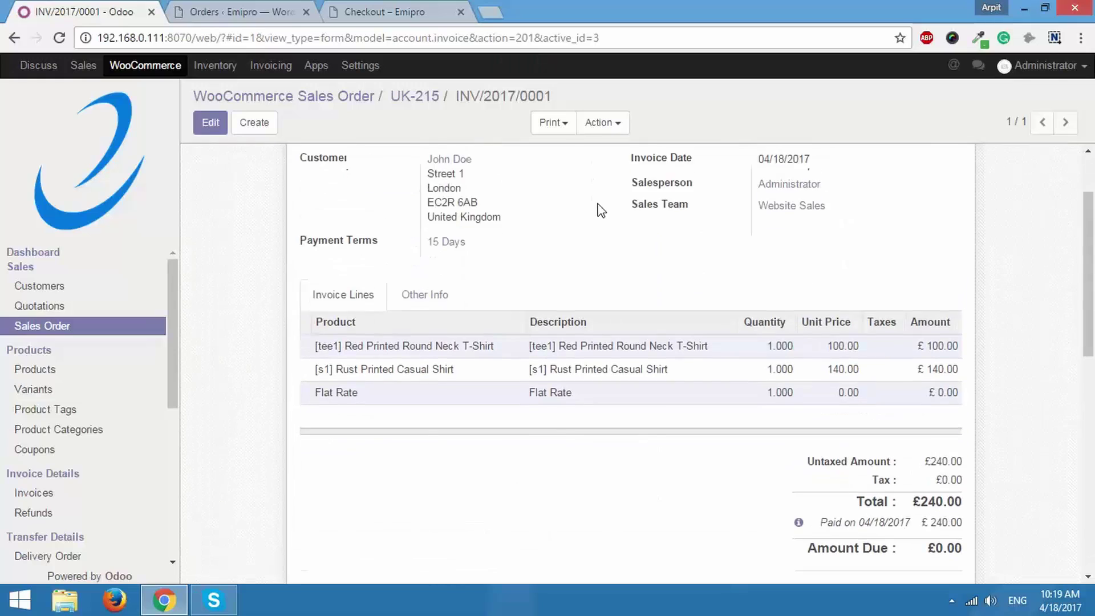
pyautogui.scroll(-4, 825, 299)
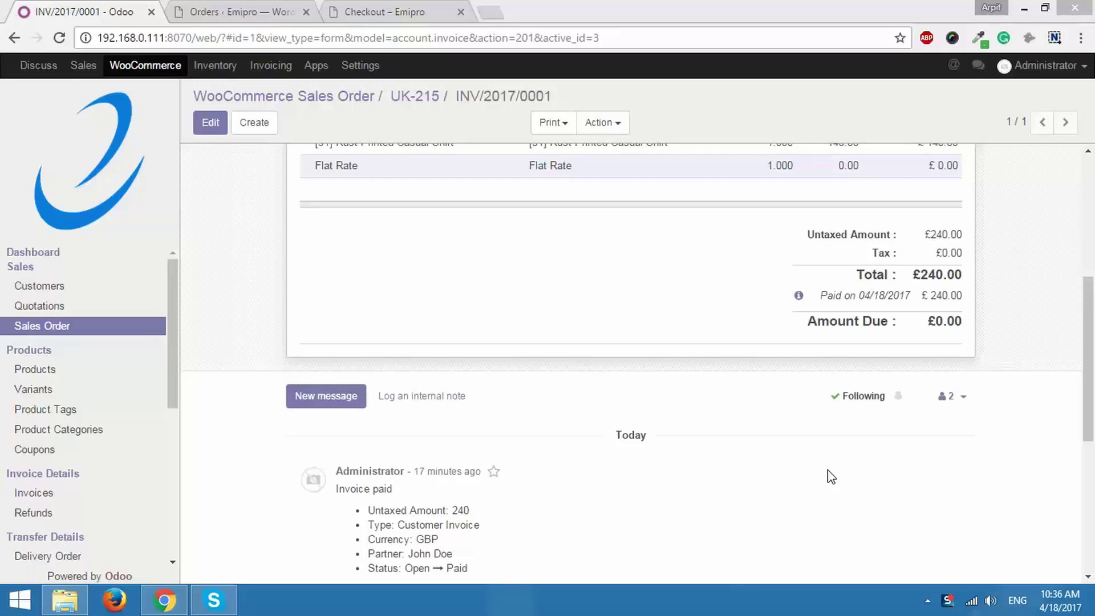
# - Open the WooCommerce configuration settings and enable Auto Order Import in the UK instance's order information
pyautogui.moveTo(175, 286); pyautogui.dragTo(175, 465)
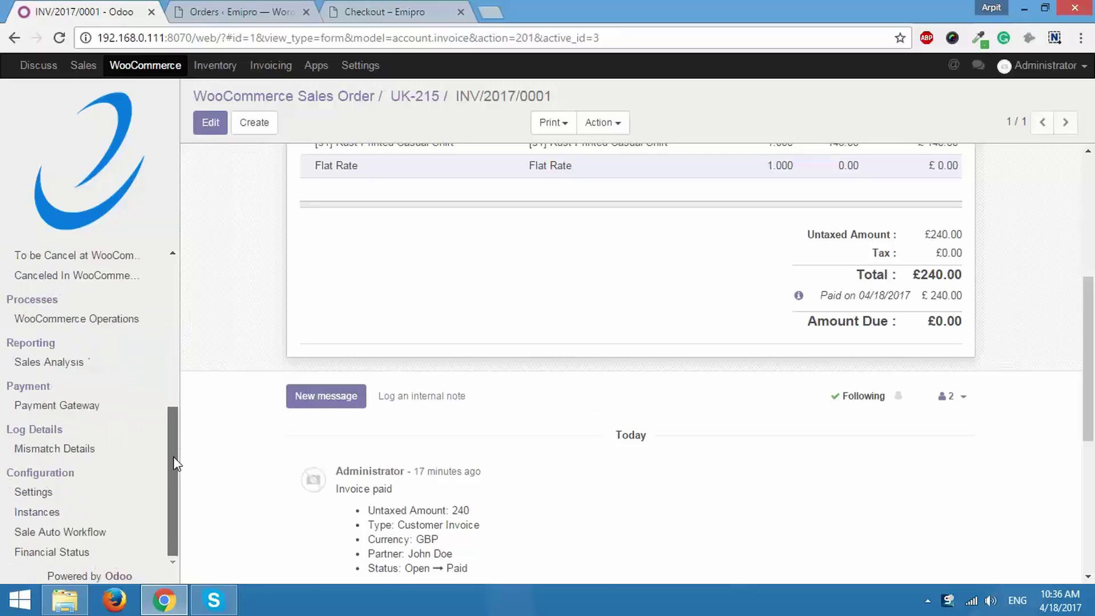
pyautogui.click(36, 492)
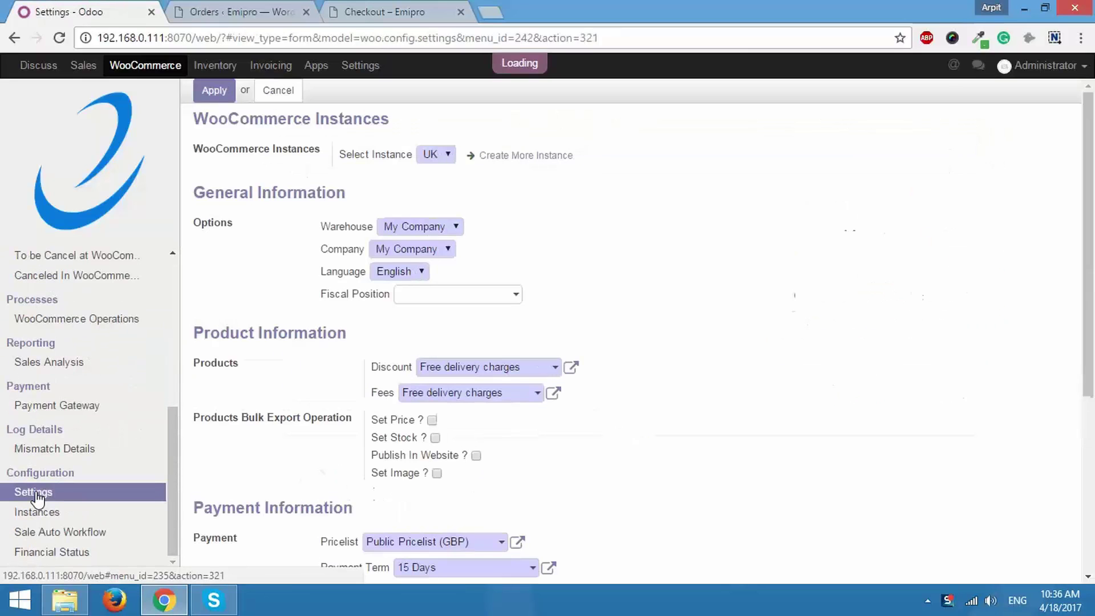
pyautogui.scroll(-5, 700, 402)
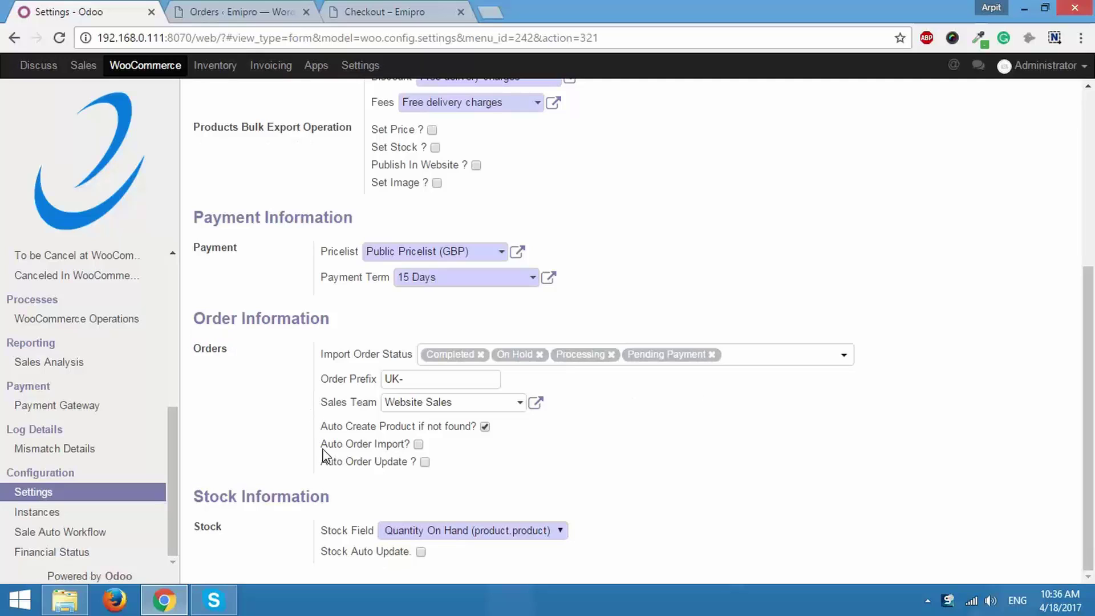
pyautogui.moveTo(349, 449)
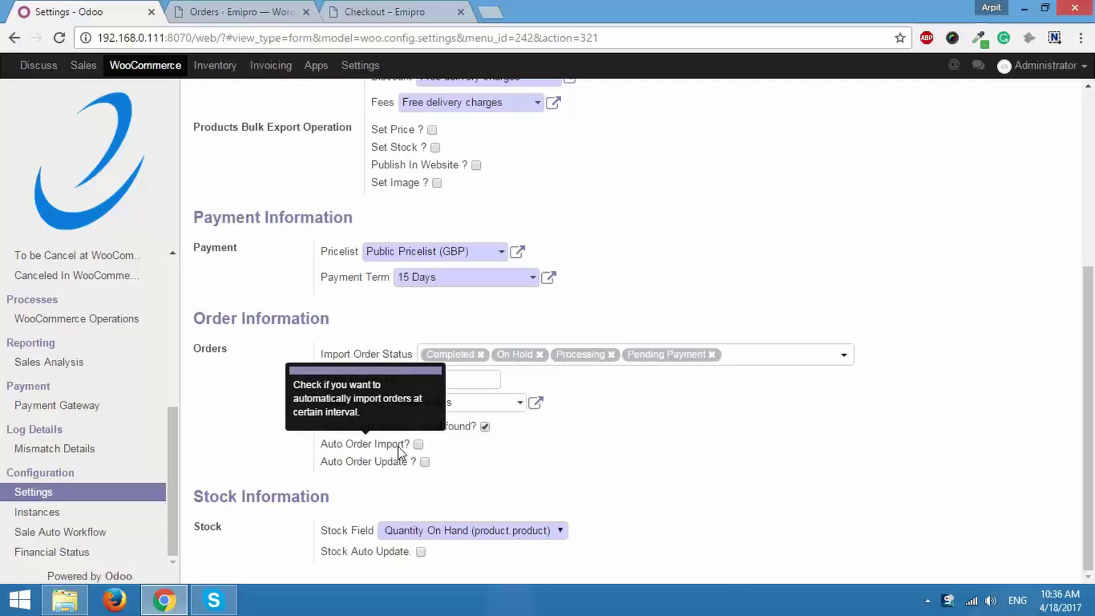
pyautogui.click(419, 444)
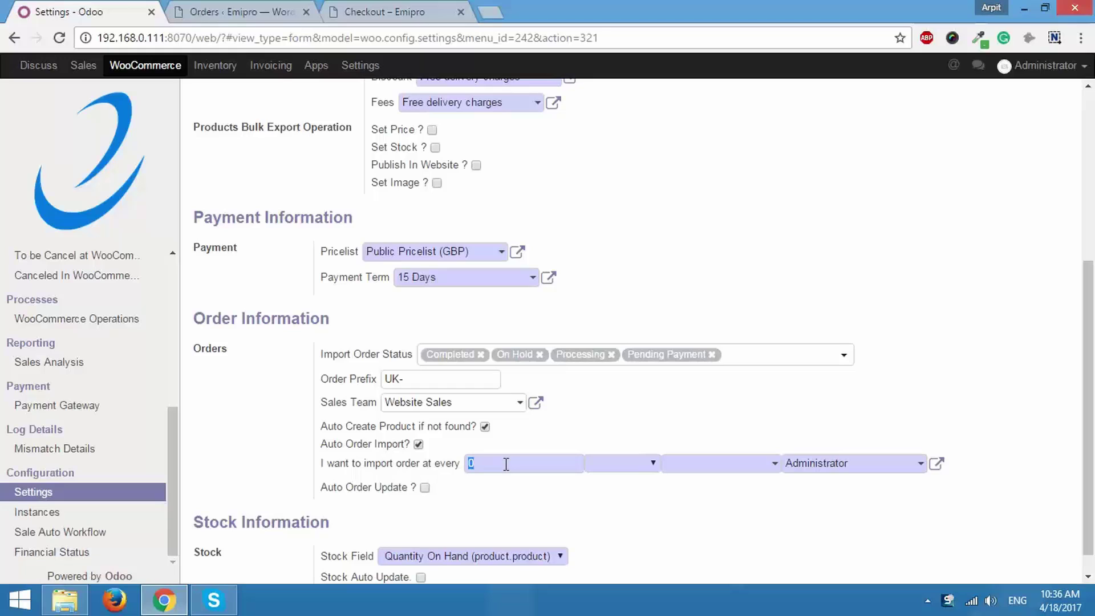
# - Schedule the automatic order import every 5 minutes with the execution date 04/18/2017 10:36:47, and apply the settings
pyautogui.write('5')
pyautogui.click(628, 464)
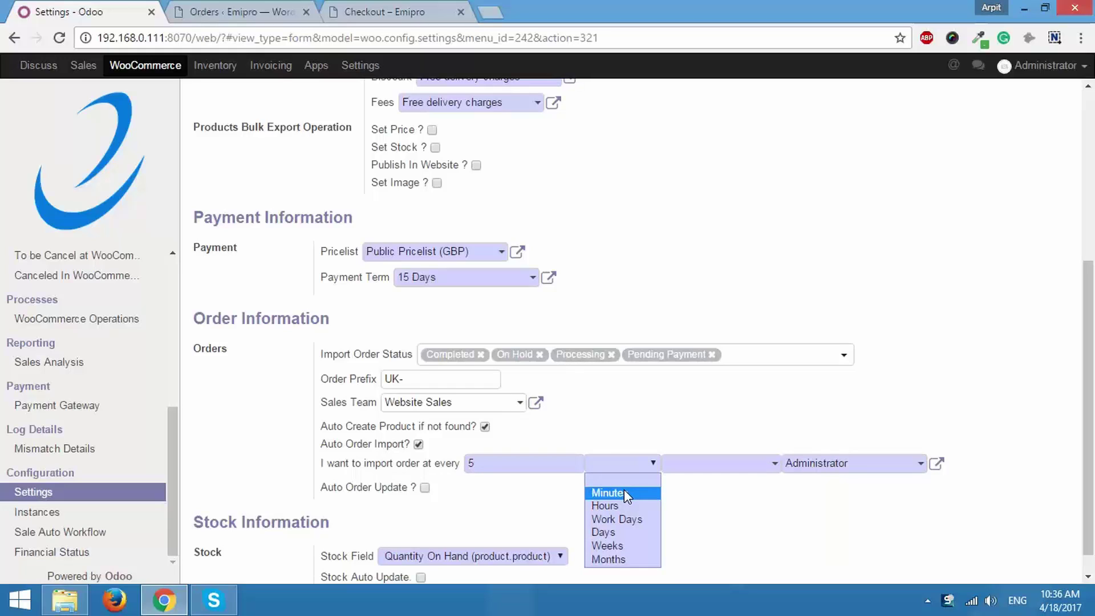
pyautogui.click(626, 495)
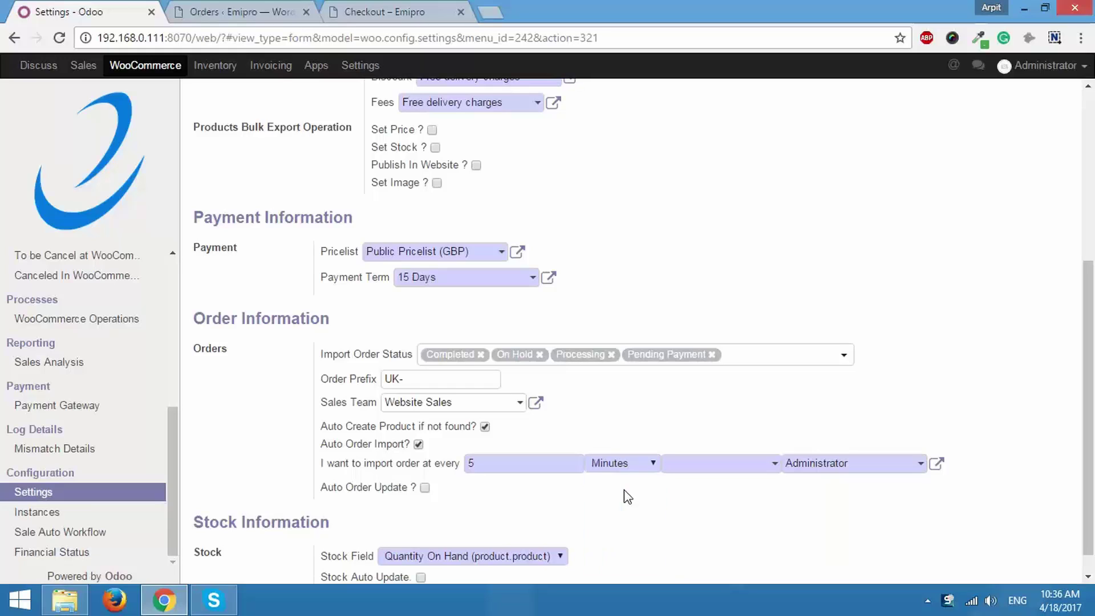
pyautogui.click(734, 463)
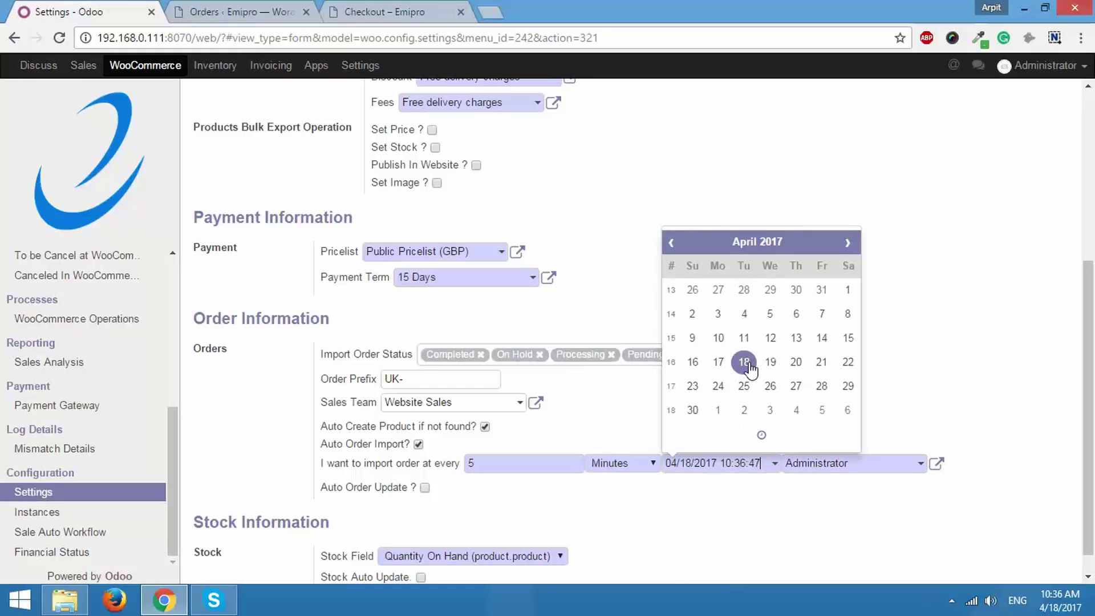
pyautogui.click(953, 349)
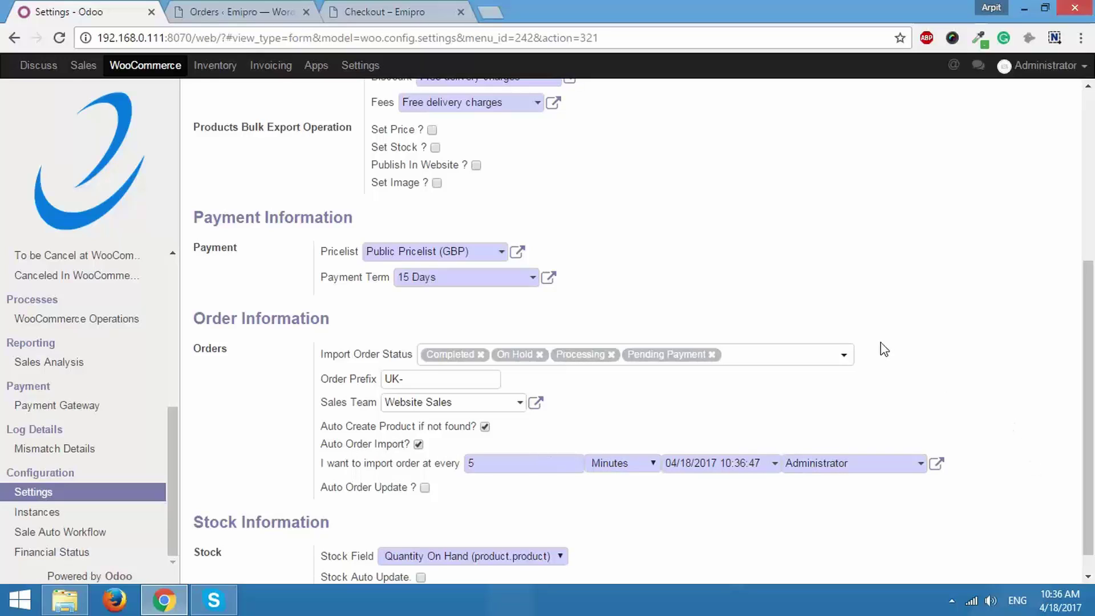
pyautogui.click(418, 444)
pyautogui.scroll(5, 366, 454)
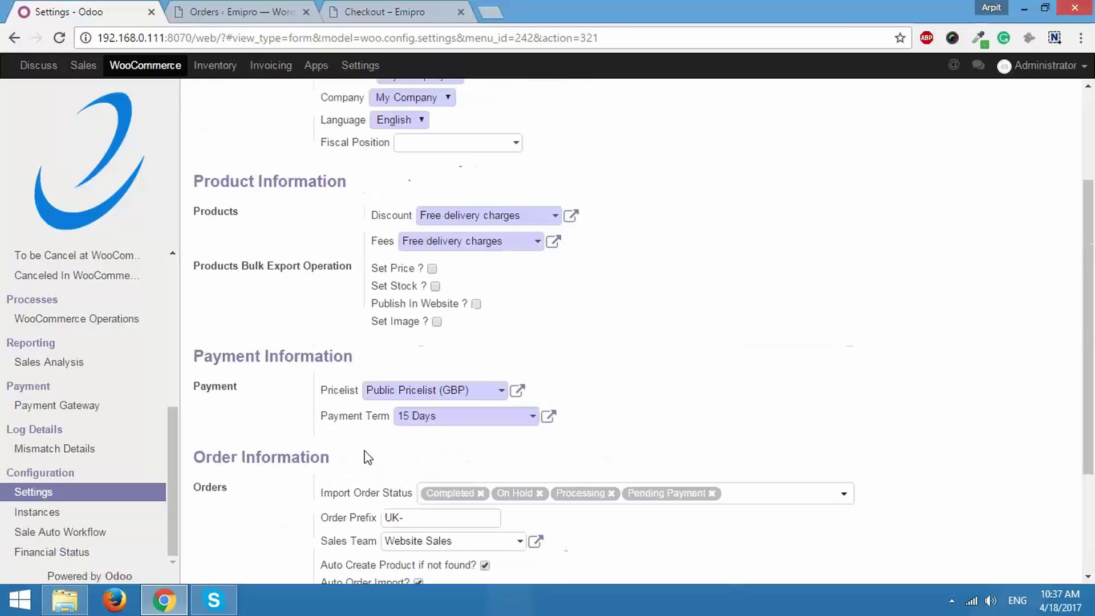
pyautogui.click(212, 90)
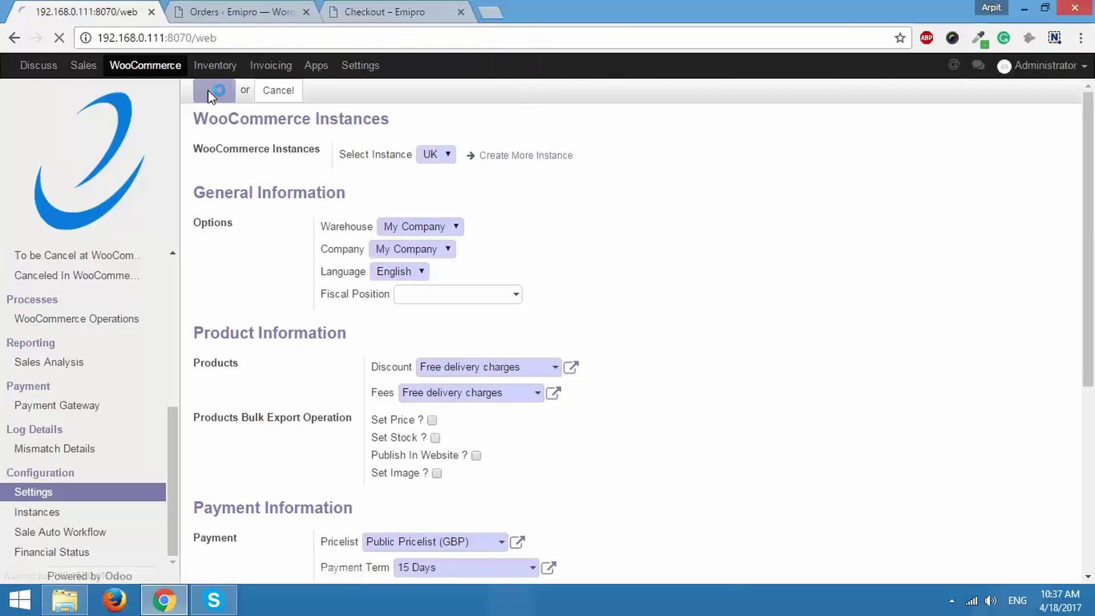